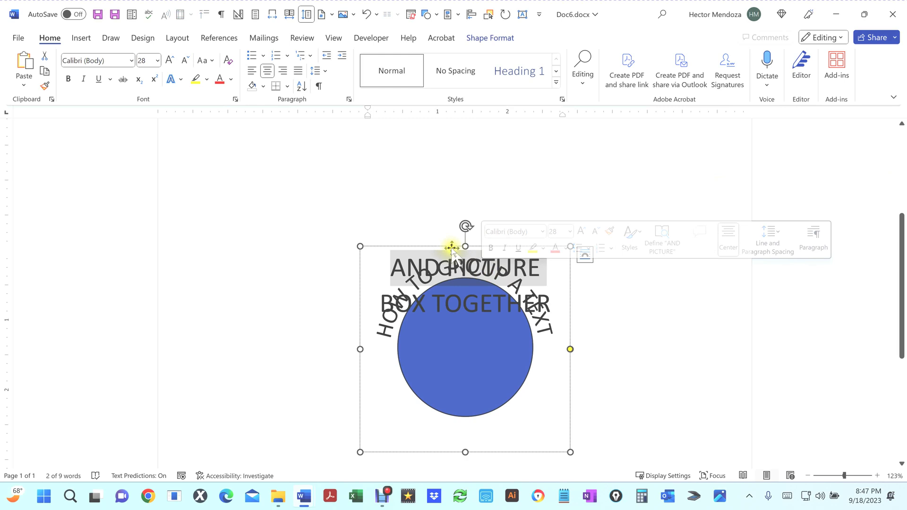
Move the two curved text boxes and the blue circle apart so each object sits separately on the page.
{"action": "left_click_drag", "start_coordinate": [452, 248], "coordinate": [576, 213]}
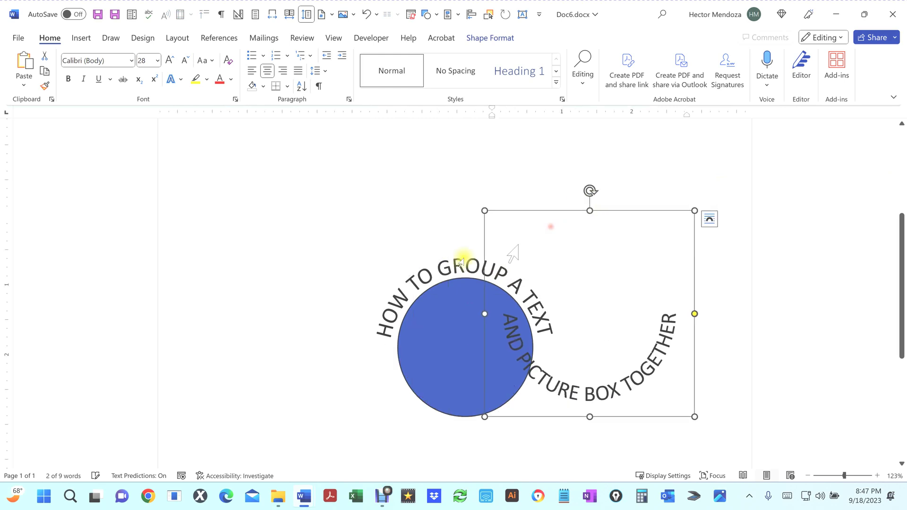
{"action": "triple_click", "coordinate": [419, 267]}
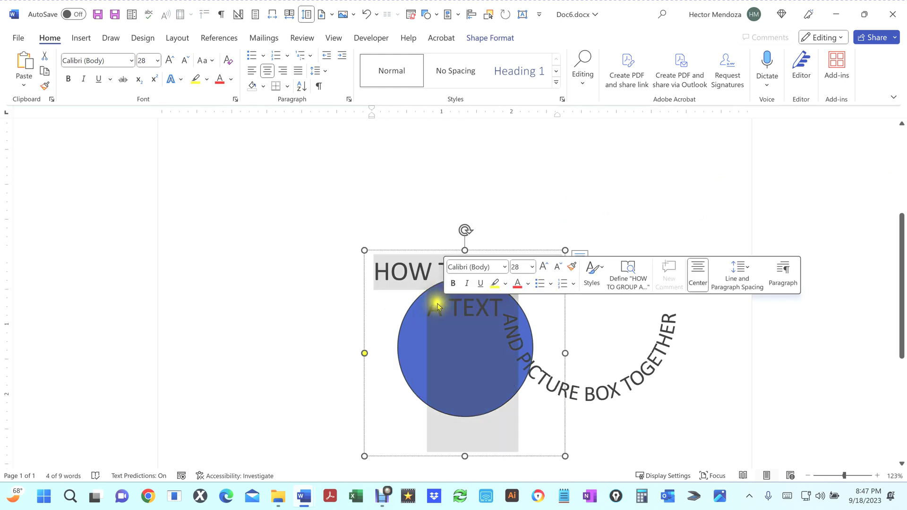
{"action": "left_click_drag", "start_coordinate": [417, 252], "coordinate": [318, 210]}
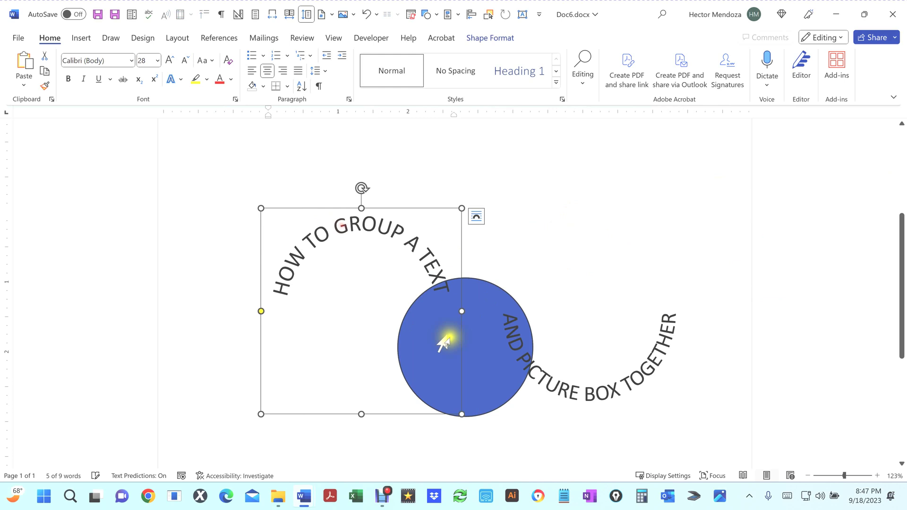
{"action": "left_click", "coordinate": [483, 377]}
{"action": "left_click_drag", "start_coordinate": [483, 377], "coordinate": [452, 416]}
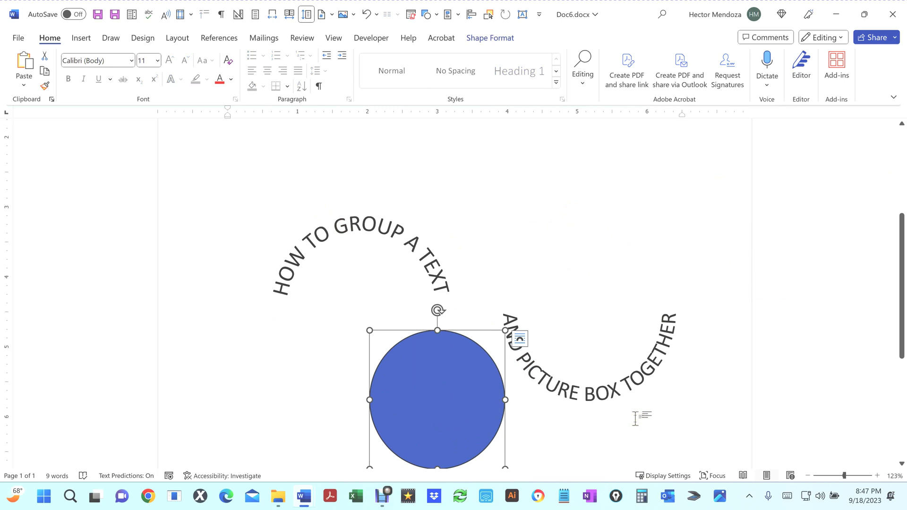
Undo the moves of the blue circle and the curved text boxes.
{"action": "key", "text": "ctrl+z"}
{"action": "key", "text": "ctrl+z"}
{"action": "scroll", "coordinate": [636, 418], "scroll_direction": "down", "scroll_amount": 5}
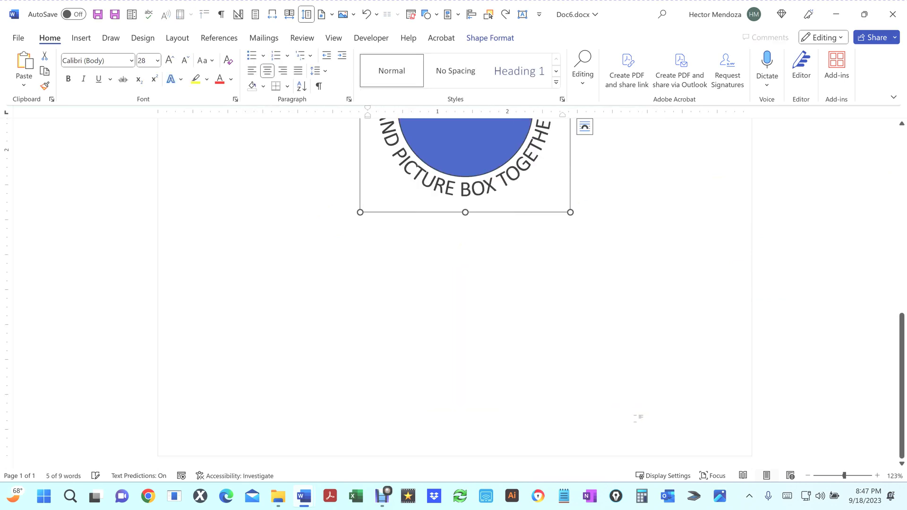
{"action": "scroll", "coordinate": [663, 342], "scroll_direction": "up", "scroll_amount": 2}
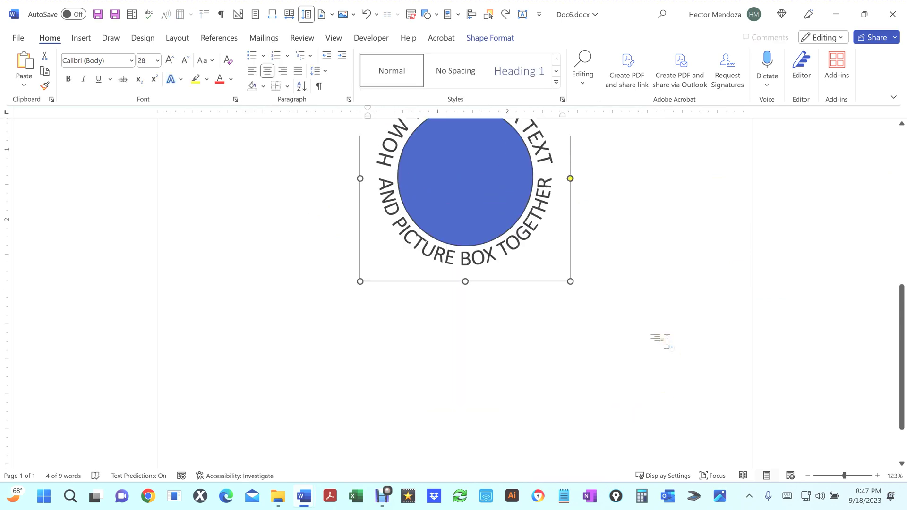
Select all existing page content and insert the picture Front Elevation.jpg from this device in its place.
{"action": "scroll", "coordinate": [666, 341], "scroll_direction": "up", "scroll_amount": 6}
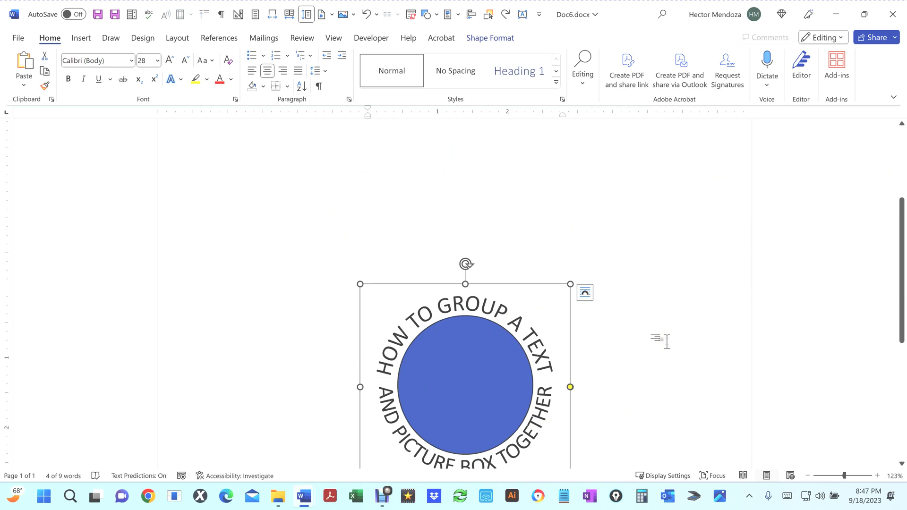
{"action": "scroll", "coordinate": [667, 341], "scroll_direction": "up", "scroll_amount": 1}
{"action": "scroll", "coordinate": [666, 341], "scroll_direction": "up", "scroll_amount": 2}
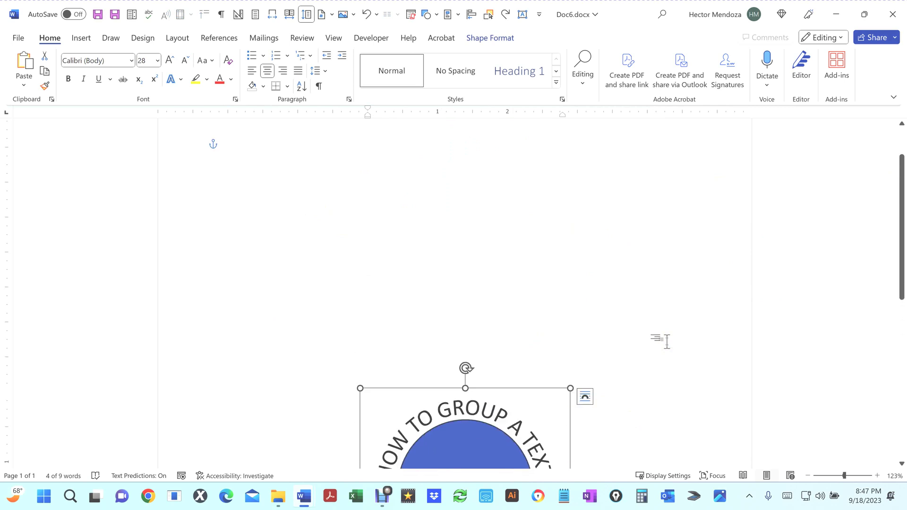
{"action": "right_click", "coordinate": [227, 161]}
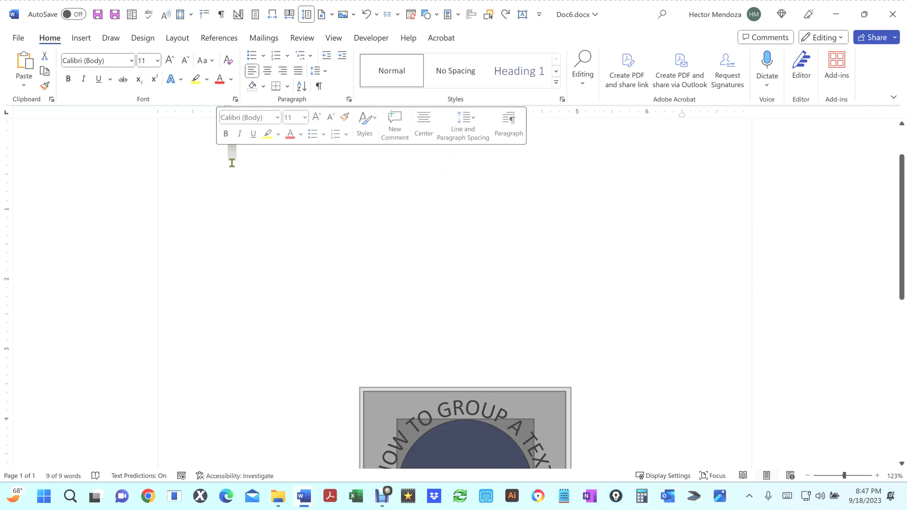
{"action": "left_click", "coordinate": [82, 38]}
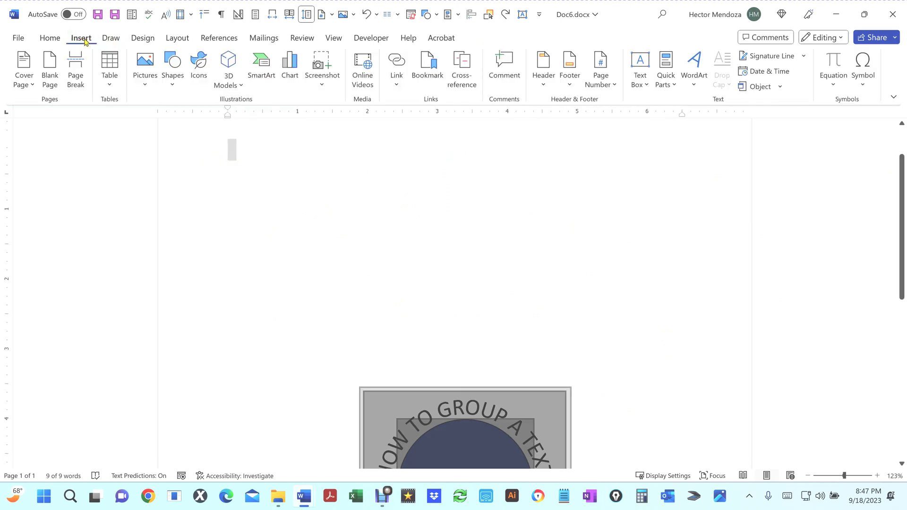
{"action": "left_click", "coordinate": [147, 82]}
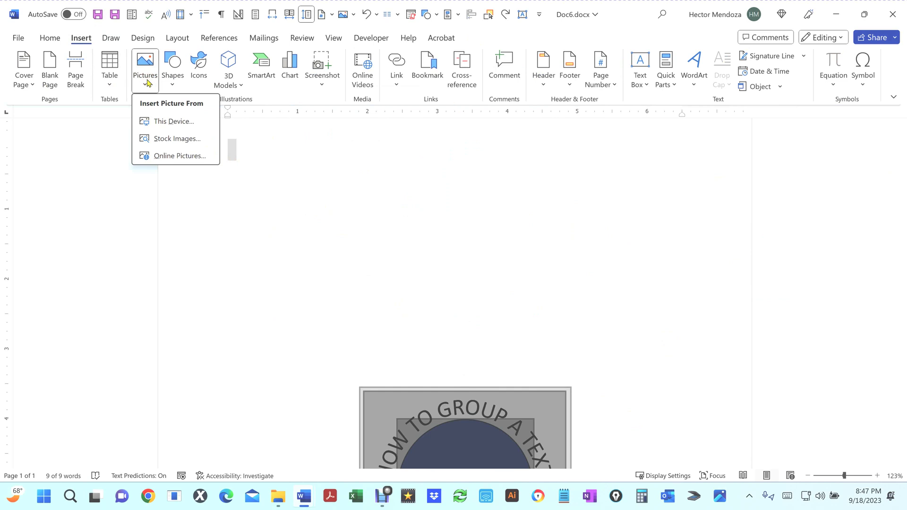
{"action": "left_click", "coordinate": [160, 122]}
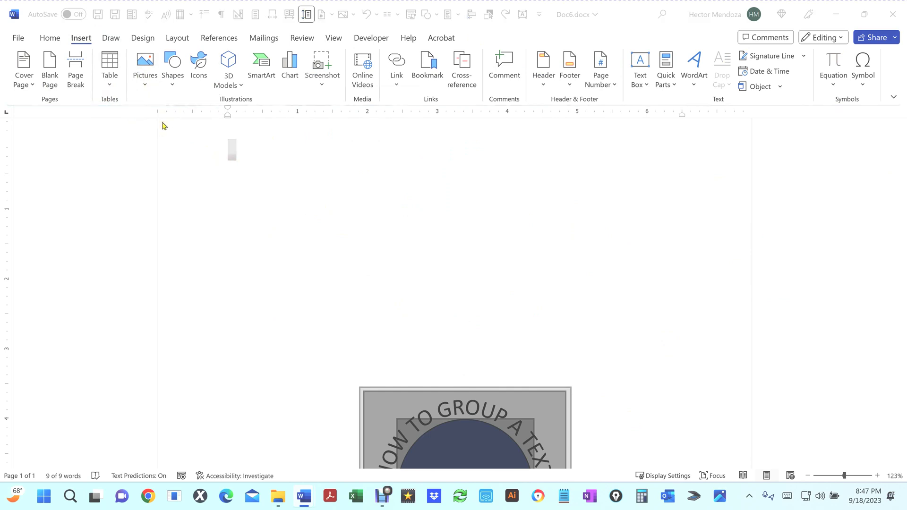
{"action": "left_click", "coordinate": [195, 104]}
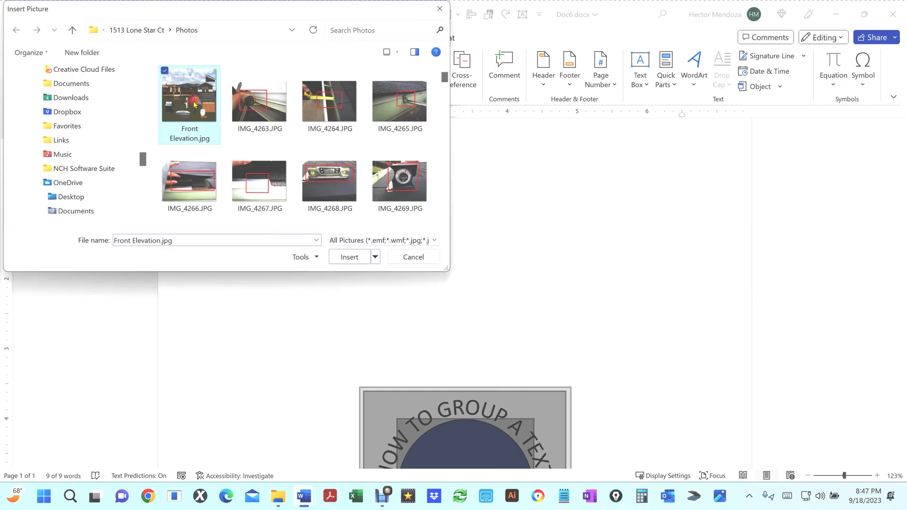
{"action": "double_click", "coordinate": [194, 104]}
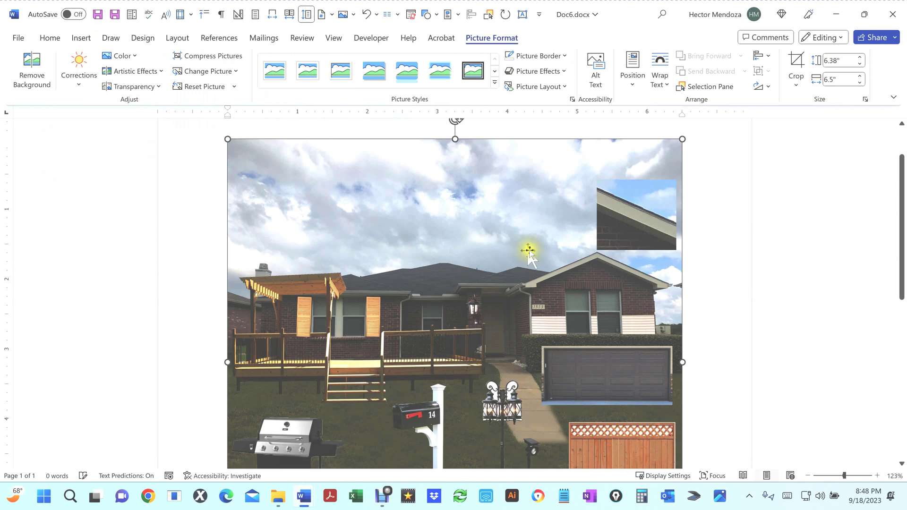
Set the inserted house picture's width to 3".
{"action": "scroll", "coordinate": [530, 255], "scroll_direction": "down", "scroll_amount": 3}
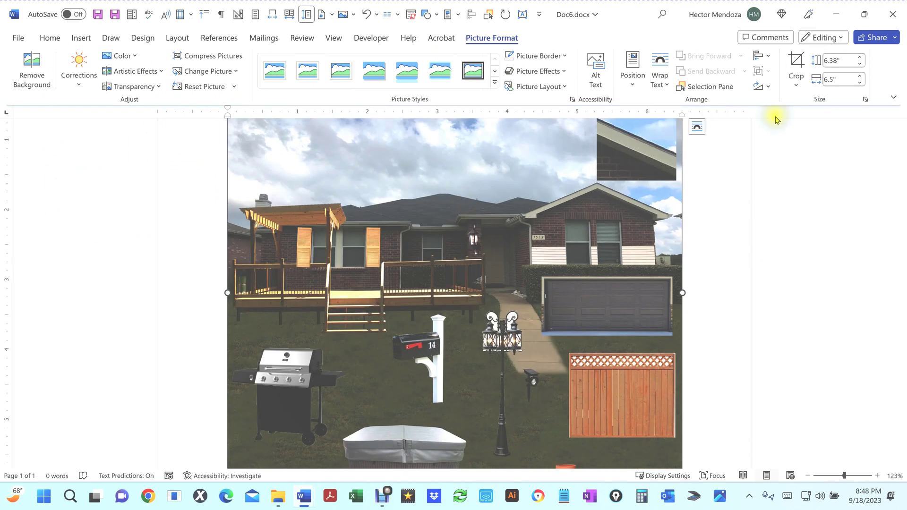
{"action": "scroll", "coordinate": [641, 262], "scroll_direction": "down", "scroll_amount": 8}
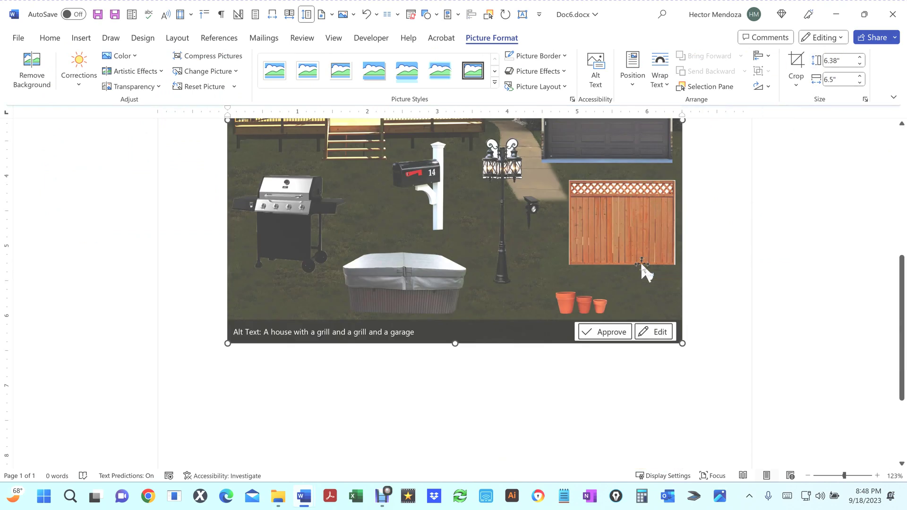
{"action": "left_click", "coordinate": [836, 79]}
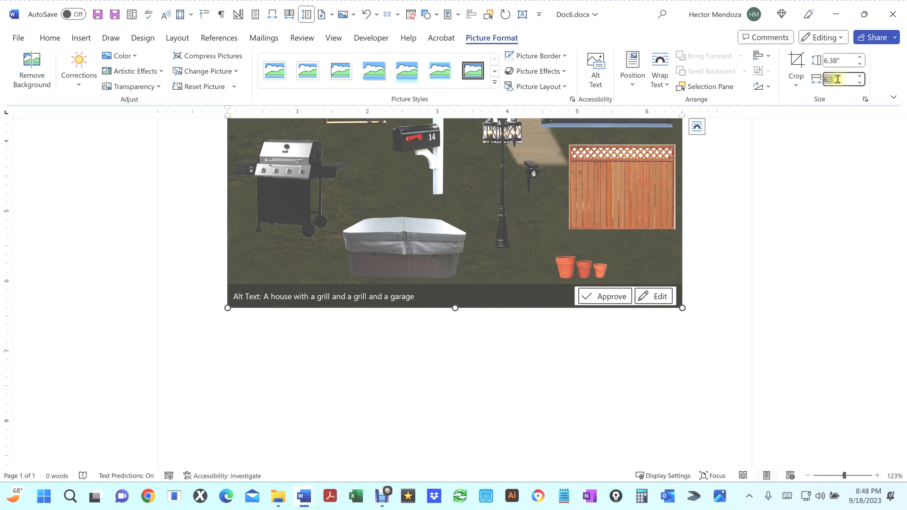
{"action": "key", "text": "Return"}
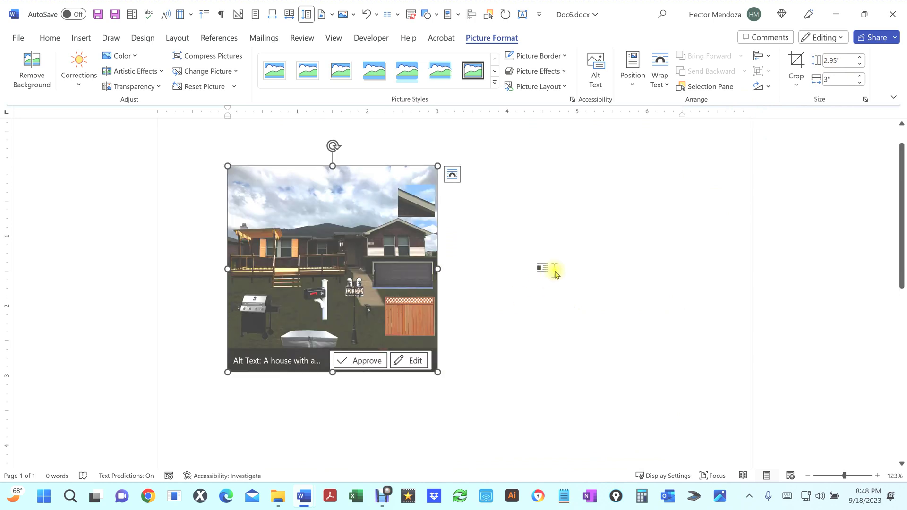
Draw an oval shape about 1.48" high and 1.44" wide beside the house picture.
{"action": "left_click", "coordinate": [82, 39]}
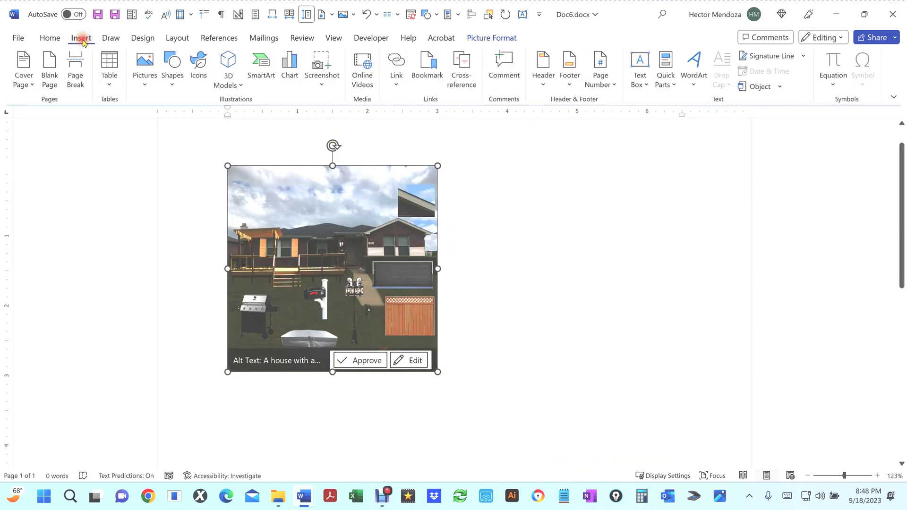
{"action": "left_click", "coordinate": [173, 90]}
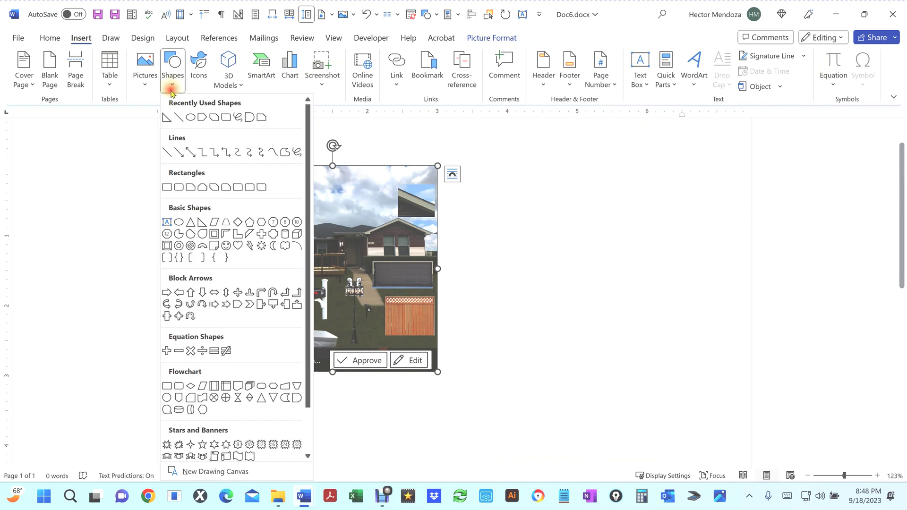
{"action": "left_click", "coordinate": [188, 116]}
{"action": "left_click_drag", "start_coordinate": [501, 177], "coordinate": [601, 281]}
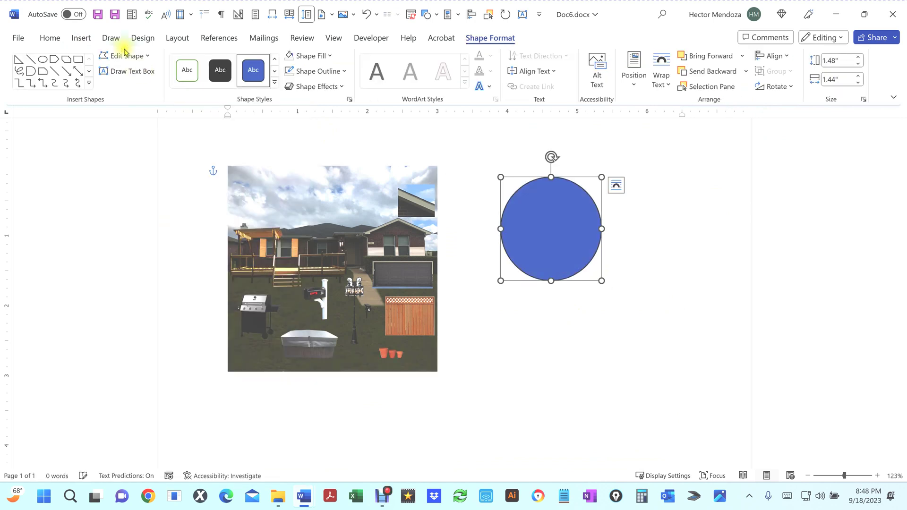
Draw a right triangle about 1.35" high and 1.6" wide below the circle.
{"action": "left_click", "coordinate": [81, 40]}
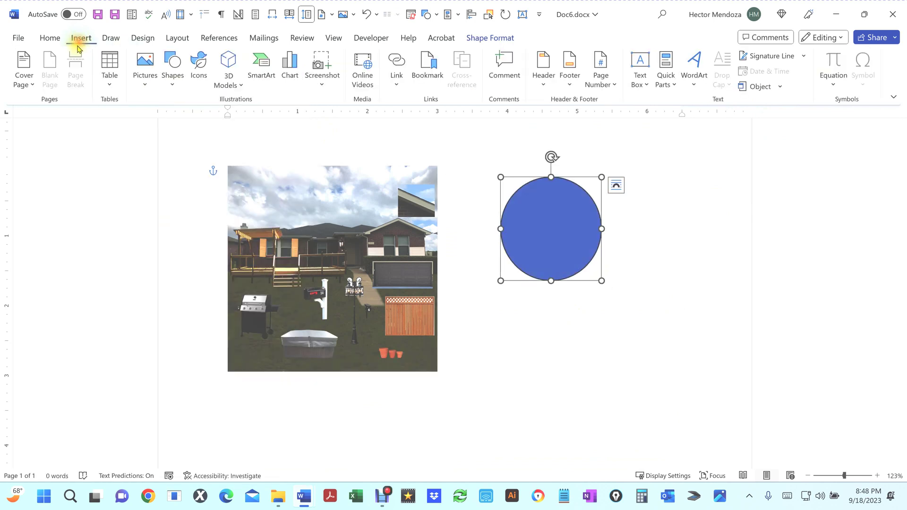
{"action": "left_click", "coordinate": [172, 83]}
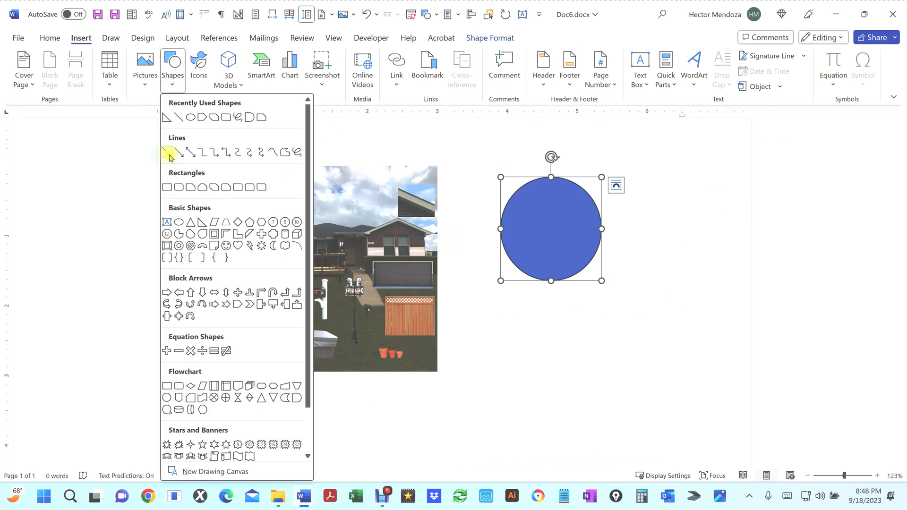
{"action": "left_click", "coordinate": [166, 117]}
{"action": "left_click_drag", "start_coordinate": [520, 293], "coordinate": [633, 387]}
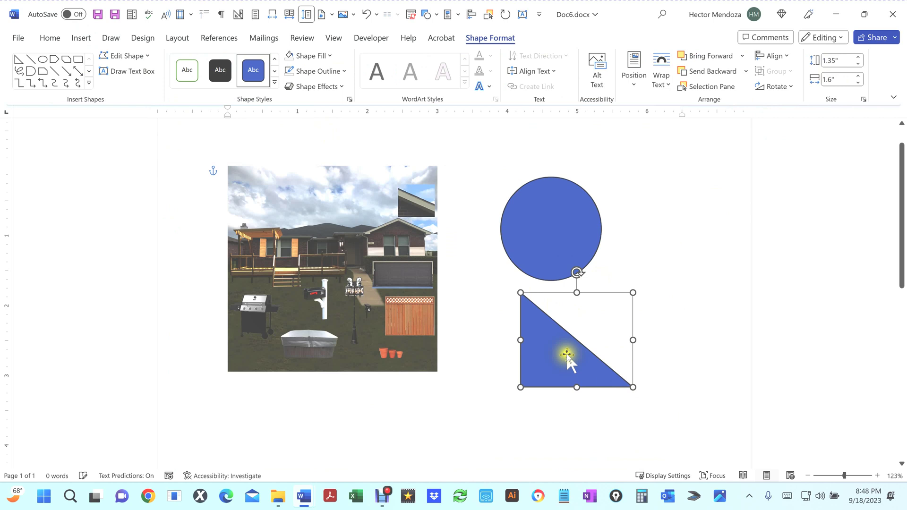
Try to select the triangle, the circle and the house picture together.
{"action": "left_click", "coordinate": [546, 351]}
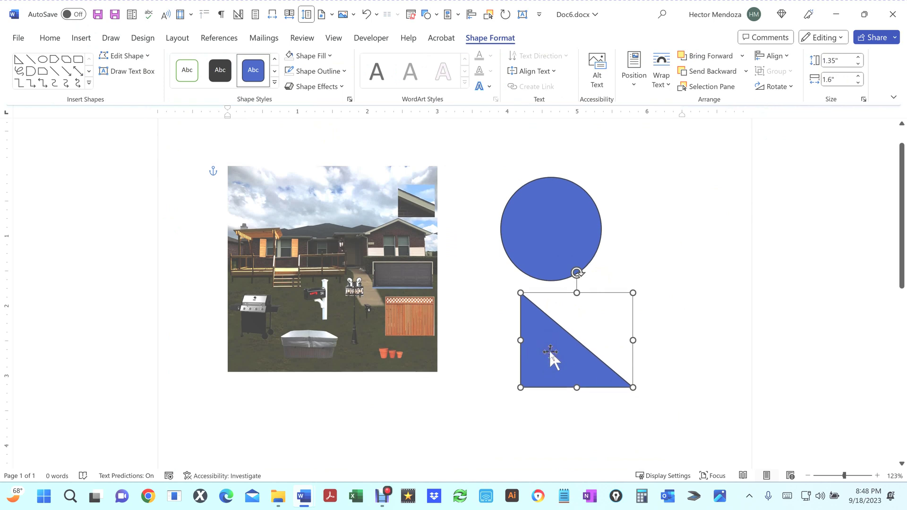
{"action": "left_click", "coordinate": [557, 229], "text": "shift"}
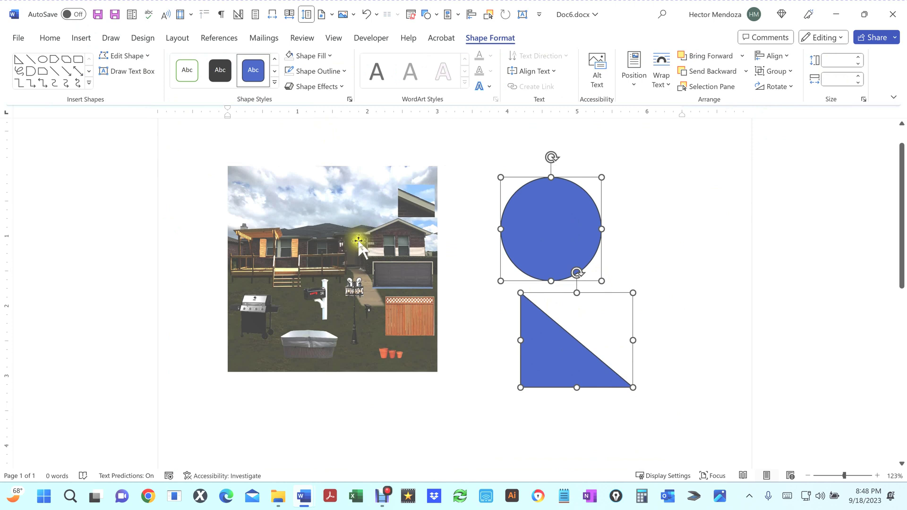
{"action": "left_click", "coordinate": [389, 294]}
{"action": "left_click", "coordinate": [333, 268]}
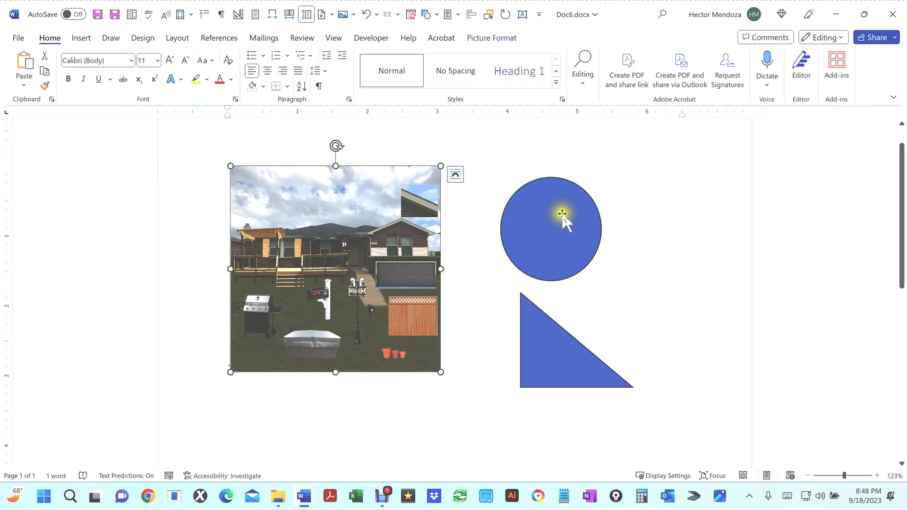
{"action": "left_click", "coordinate": [545, 356]}
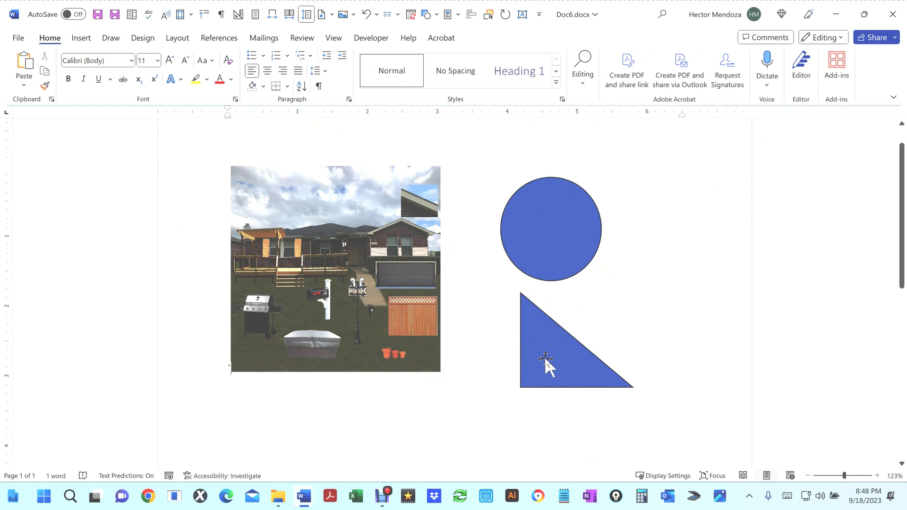
{"action": "left_click", "coordinate": [350, 250]}
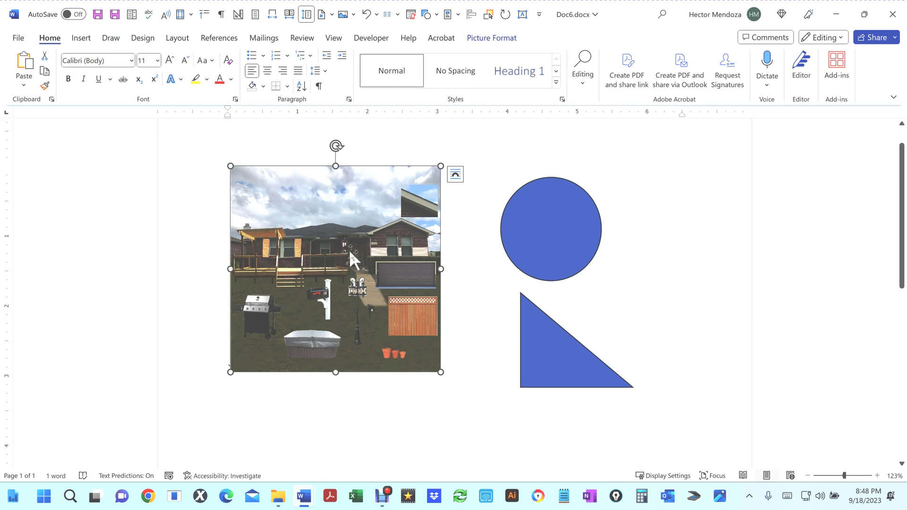
Set the house picture's text wrapping to Square and move the picture slightly sideways and back.
{"action": "left_click", "coordinate": [455, 177]}
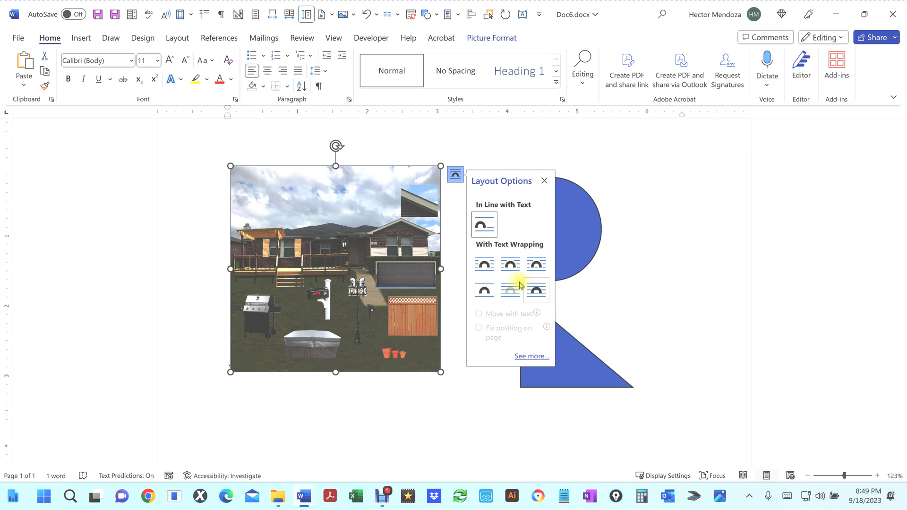
{"action": "left_click", "coordinate": [488, 268]}
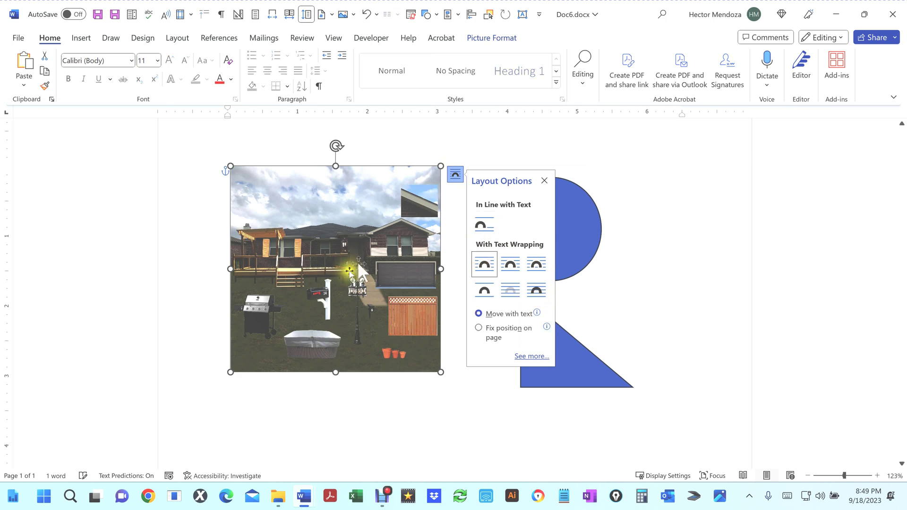
{"action": "left_click_drag", "start_coordinate": [323, 283], "coordinate": [331, 239]}
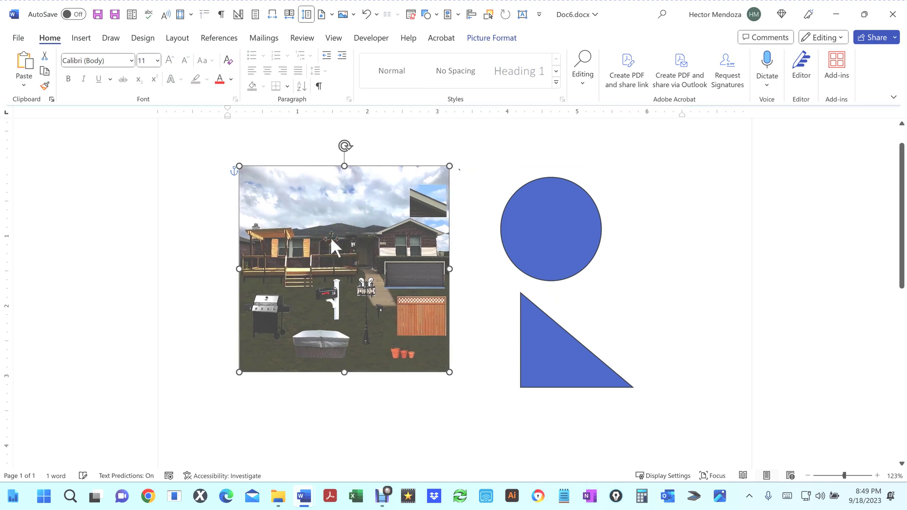
{"action": "left_click_drag", "start_coordinate": [331, 237], "coordinate": [322, 238]}
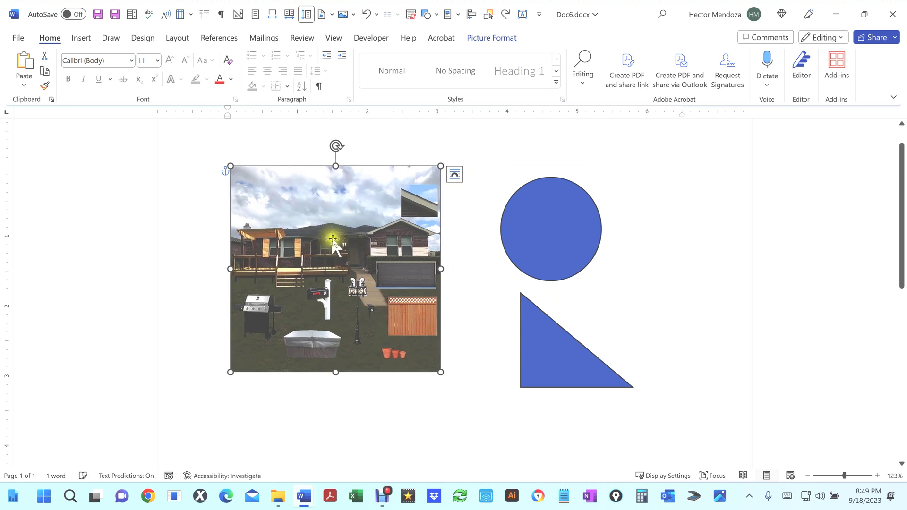
Set the house picture's layout back to In Line with Text and deselect it.
{"action": "left_click", "coordinate": [455, 175]}
{"action": "left_click", "coordinate": [484, 225]}
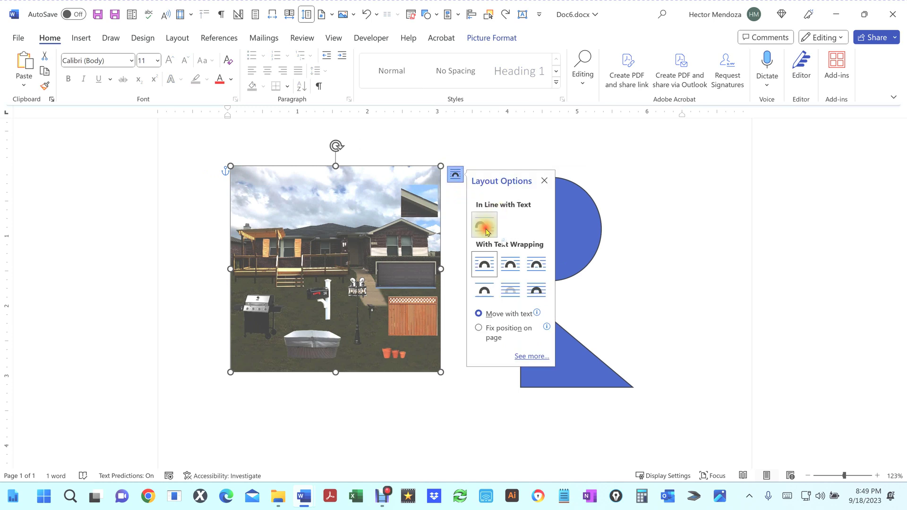
{"action": "left_click", "coordinate": [672, 245]}
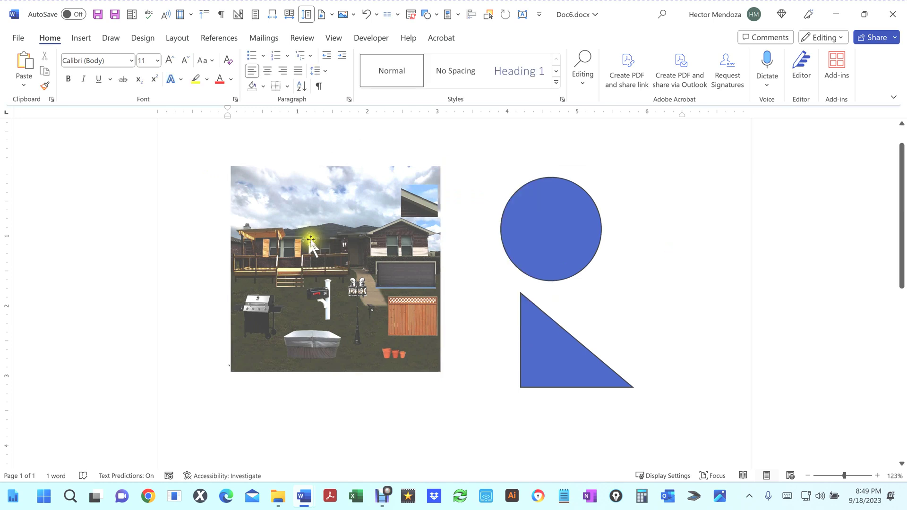
Set the house picture's text wrapping to Square and nudge the picture slightly sideways.
{"action": "left_click", "coordinate": [332, 237]}
{"action": "left_click_drag", "start_coordinate": [390, 223], "coordinate": [350, 227]}
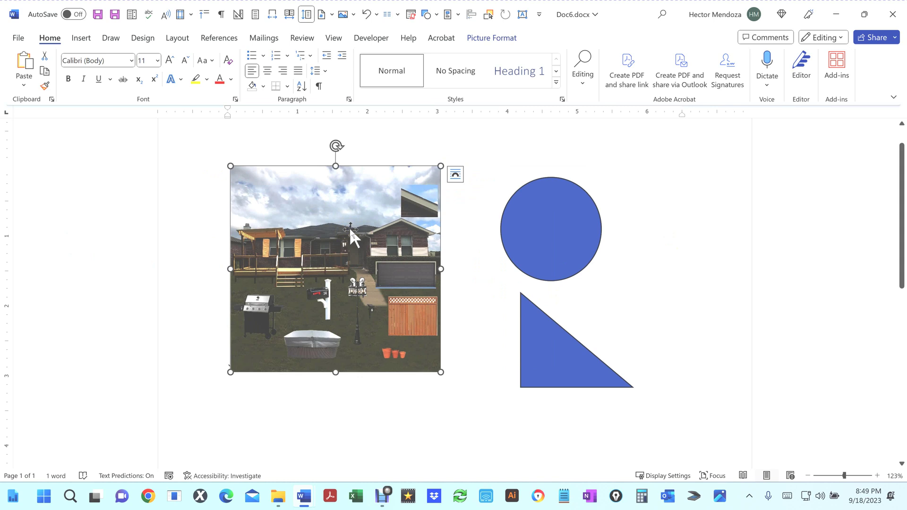
{"action": "left_click", "coordinate": [457, 178]}
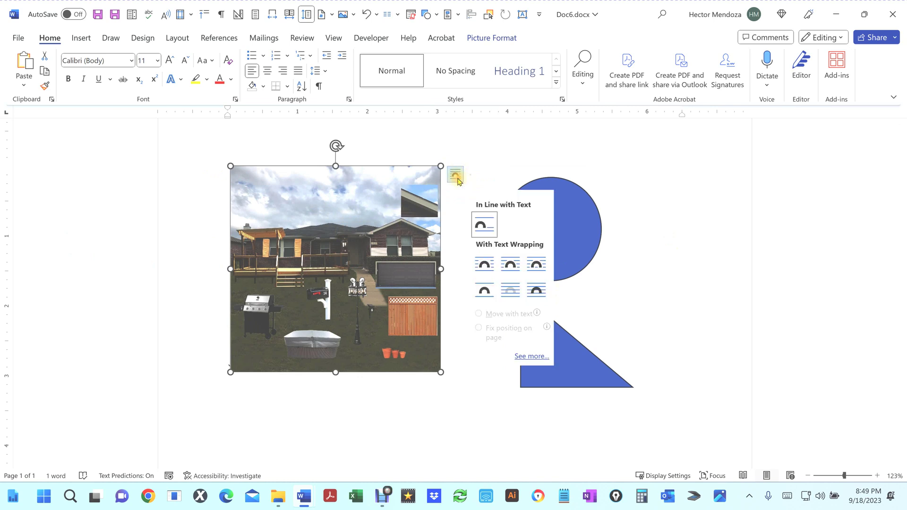
{"action": "left_click", "coordinate": [484, 268]}
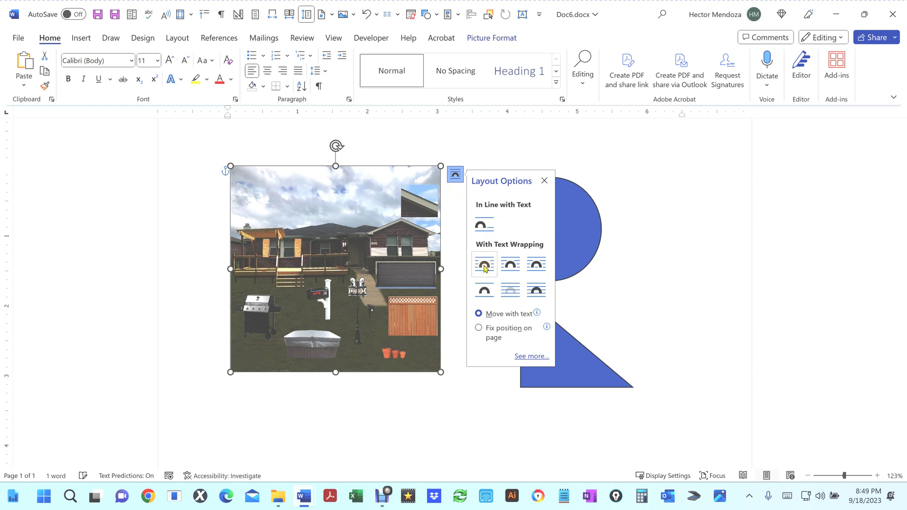
{"action": "mouse_move", "coordinate": [358, 240]}
{"action": "left_mouse_down"}
{"action": "mouse_move", "coordinate": [346, 258]}
{"action": "mouse_move", "coordinate": [361, 240]}
{"action": "mouse_move", "coordinate": [338, 240]}
{"action": "mouse_move", "coordinate": [358, 241]}
{"action": "left_mouse_up"}
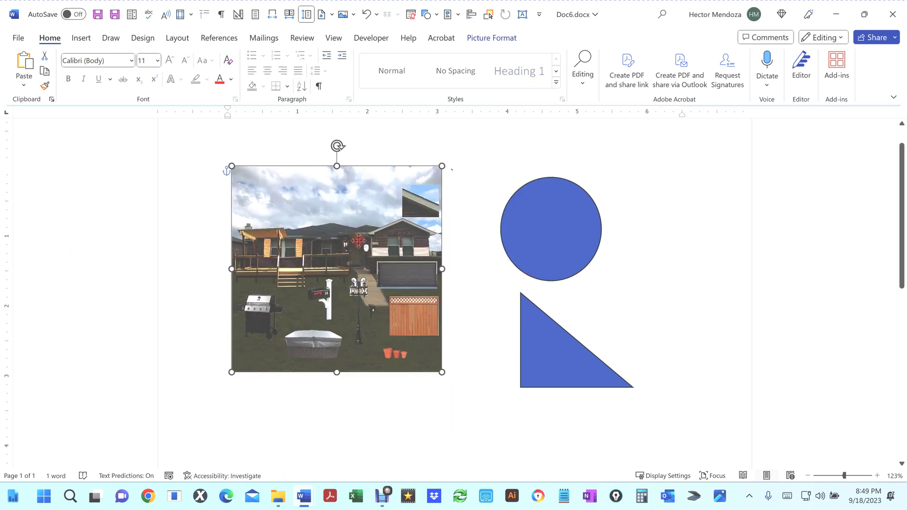
Add the circle and the triangle to the house picture's selection and group all three objects.
{"action": "left_click", "coordinate": [552, 216], "text": "shift"}
{"action": "left_click", "coordinate": [558, 350], "text": "shift"}
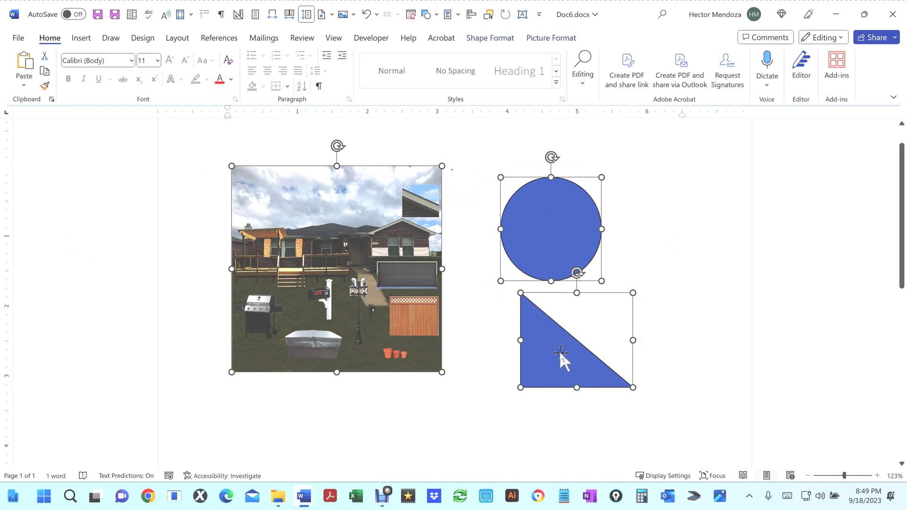
{"action": "right_click", "coordinate": [560, 354]}
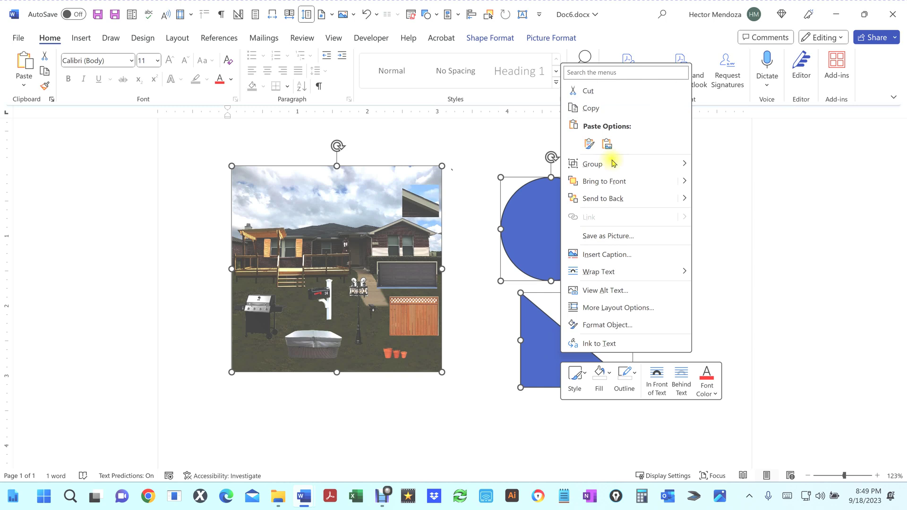
{"action": "mouse_move", "coordinate": [613, 163]}
{"action": "left_click", "coordinate": [719, 163]}
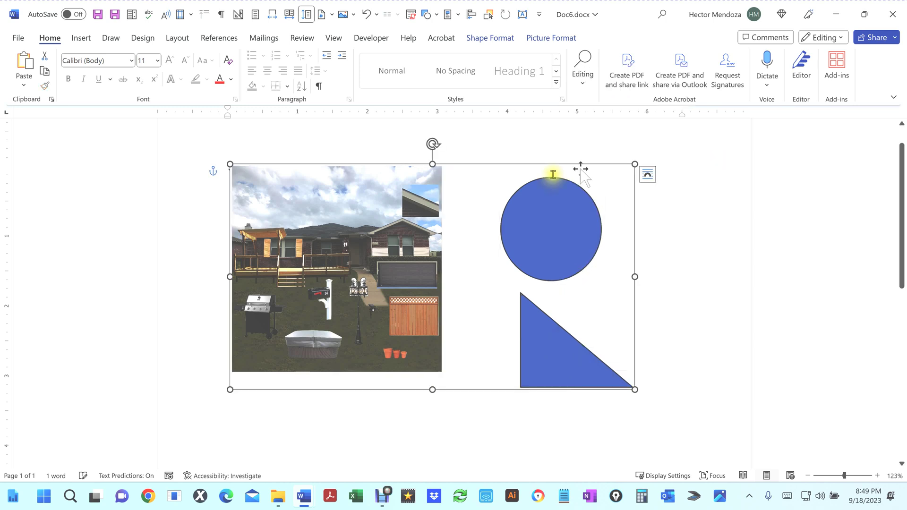
Move the grouped objects as one unit, undo the move and the grouping, and deselect everything.
{"action": "left_click_drag", "start_coordinate": [332, 192], "coordinate": [384, 226]}
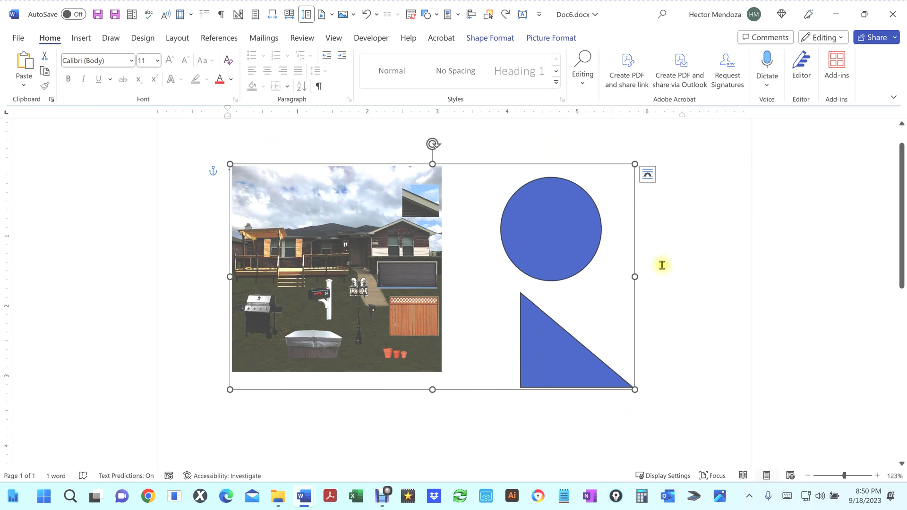
{"action": "left_click", "coordinate": [661, 265]}
{"action": "left_click", "coordinate": [357, 243]}
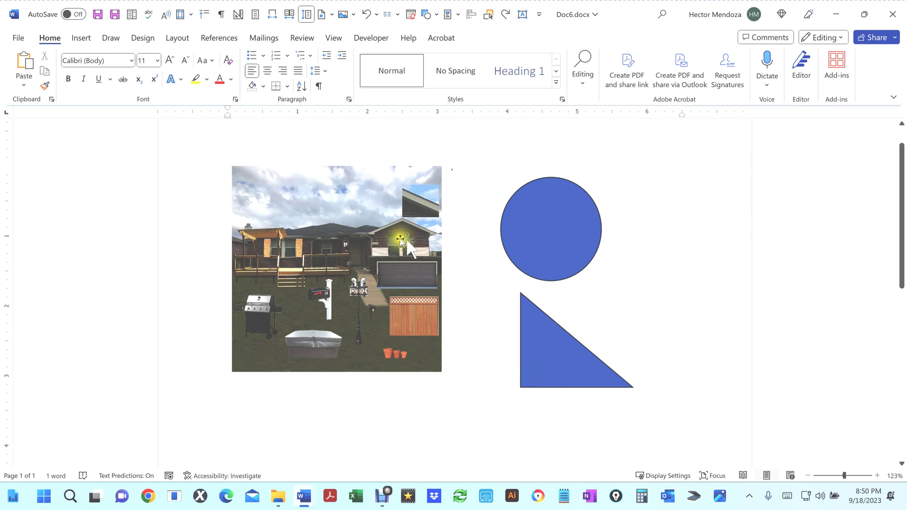
Select the house picture, the circle and the triangle together and group them into a single object.
{"action": "left_click", "coordinate": [396, 237]}
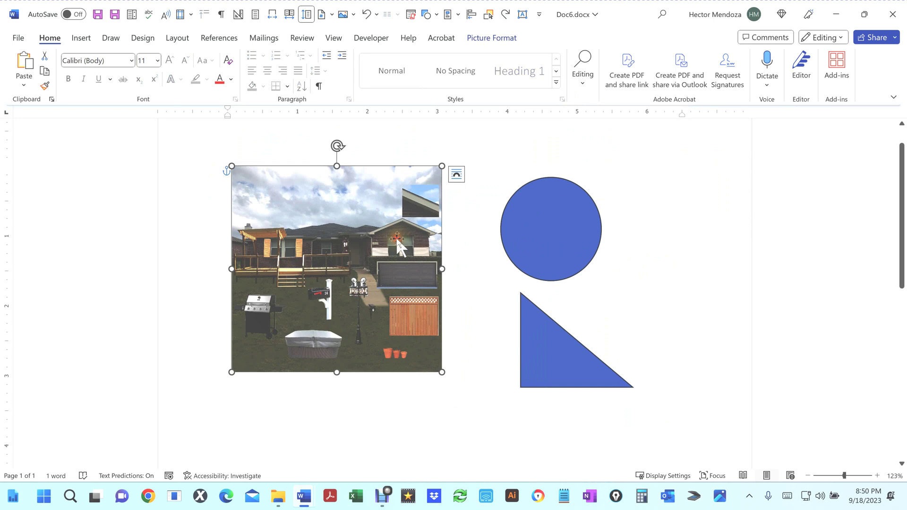
{"action": "left_click", "coordinate": [535, 215], "text": "shift"}
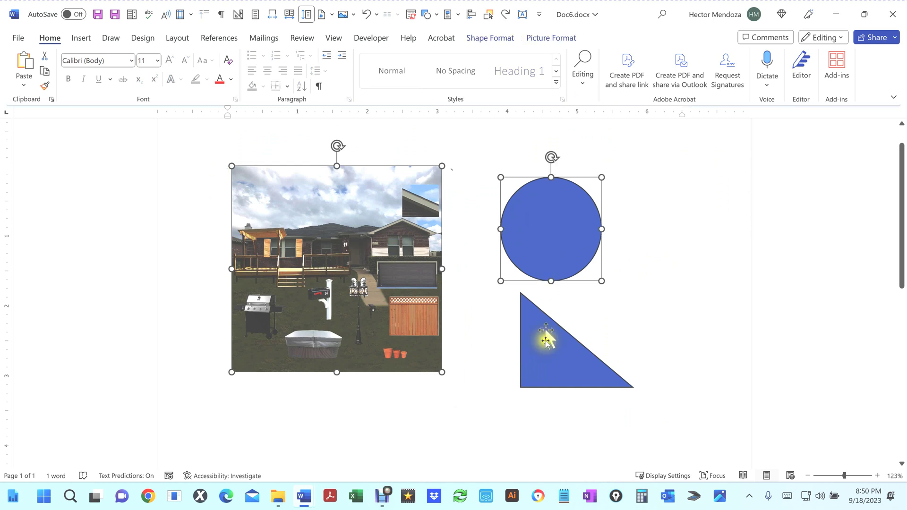
{"action": "left_click", "coordinate": [550, 373], "text": "shift"}
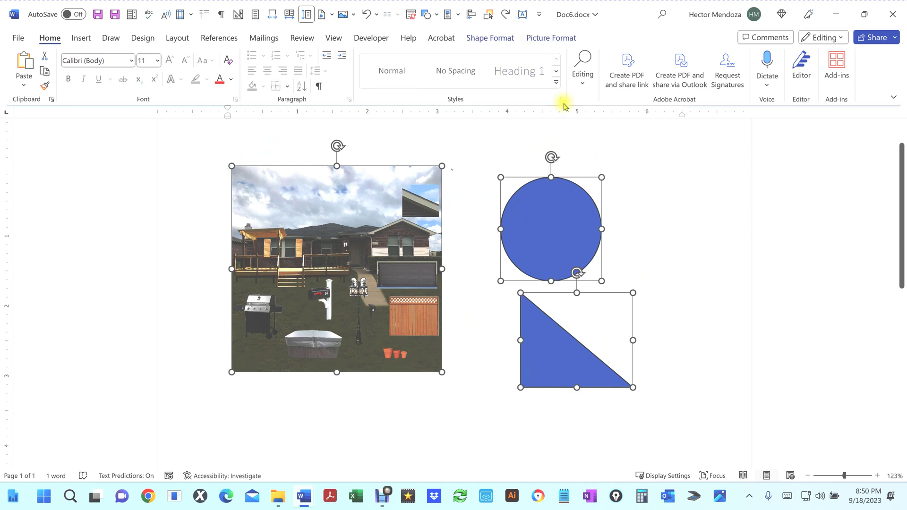
{"action": "left_click", "coordinate": [498, 38]}
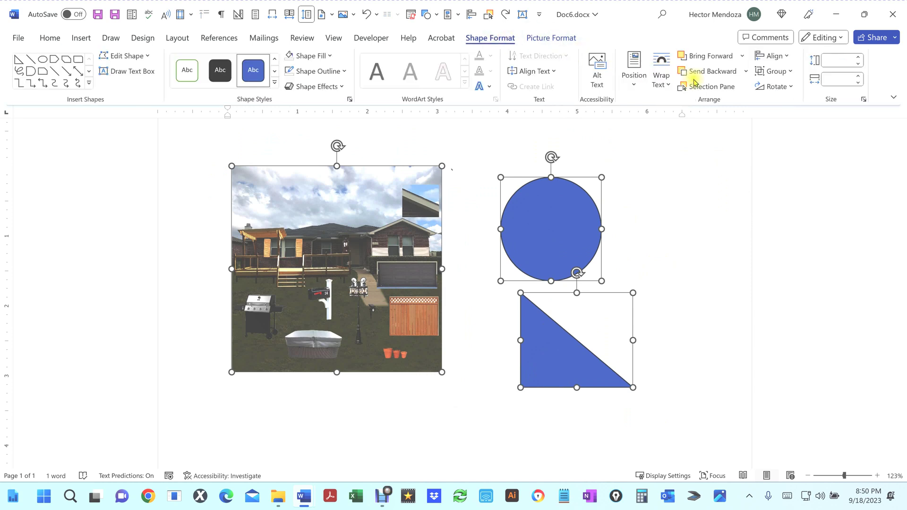
{"action": "left_click", "coordinate": [792, 76]}
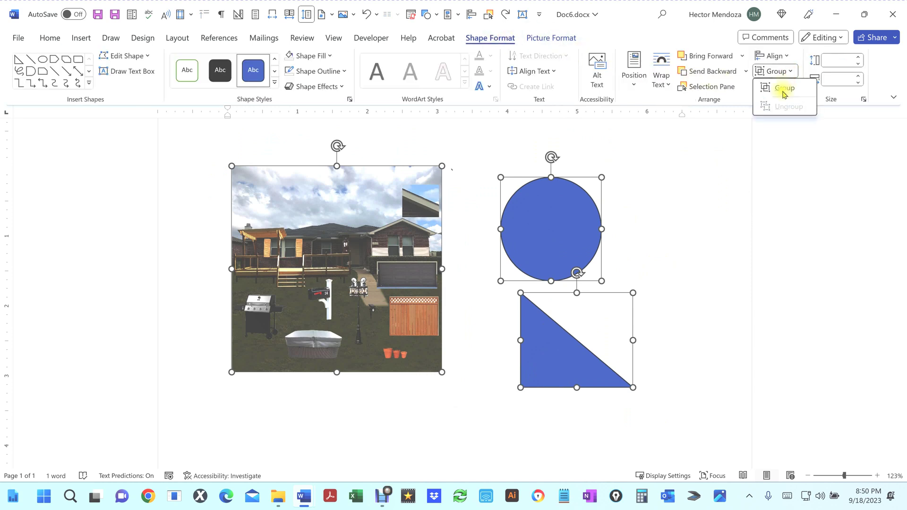
{"action": "left_click", "coordinate": [781, 90]}
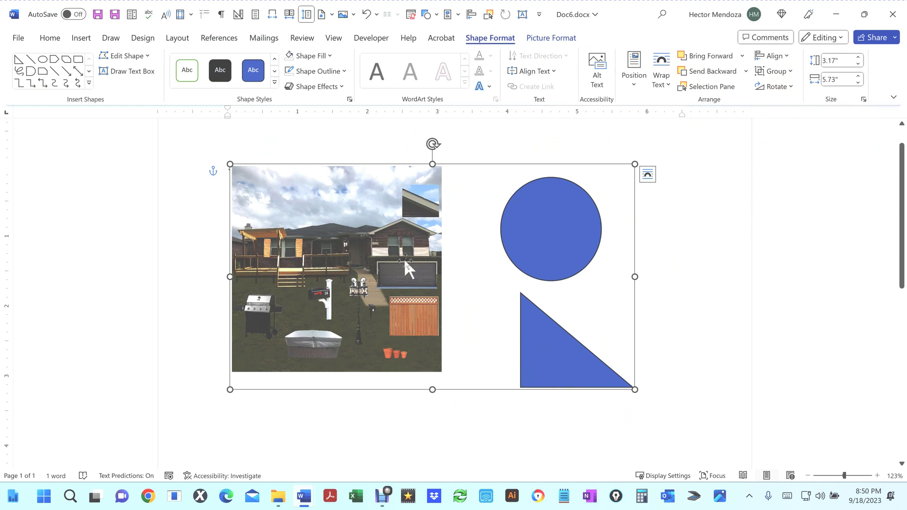
Delete the grouped picture and shapes from the page.
{"action": "key", "text": "Delete"}
{"action": "scroll", "coordinate": [457, 261], "scroll_direction": "down", "scroll_amount": 5}
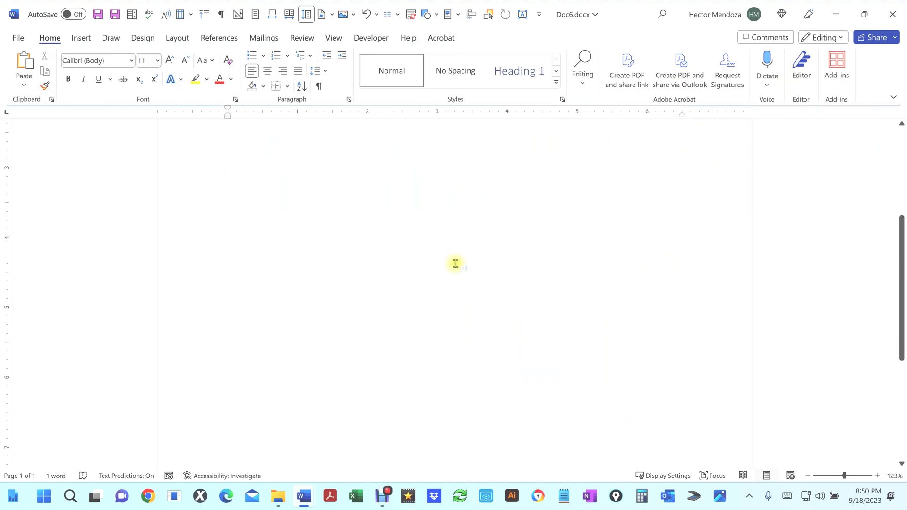
{"action": "scroll", "coordinate": [455, 263], "scroll_direction": "down", "scroll_amount": 6}
{"action": "scroll", "coordinate": [452, 269], "scroll_direction": "up", "scroll_amount": 11}
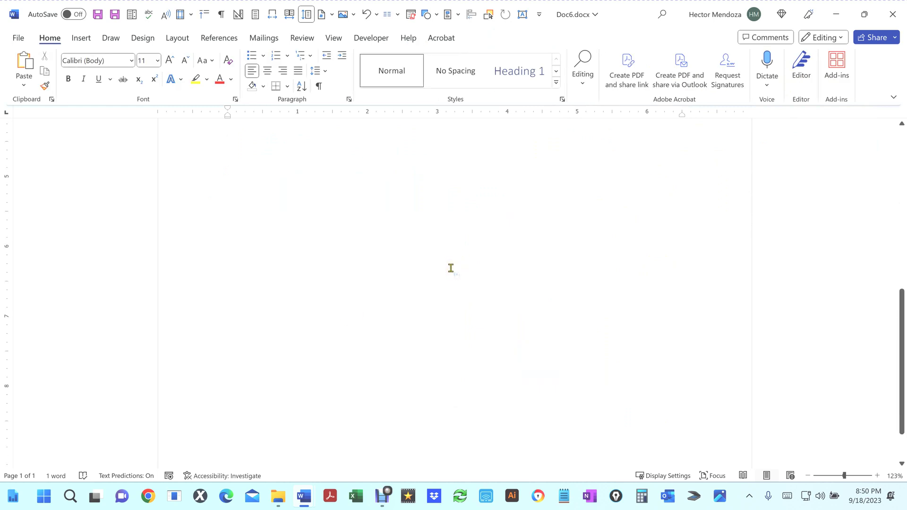
{"action": "scroll", "coordinate": [456, 270], "scroll_direction": "down", "scroll_amount": 10}
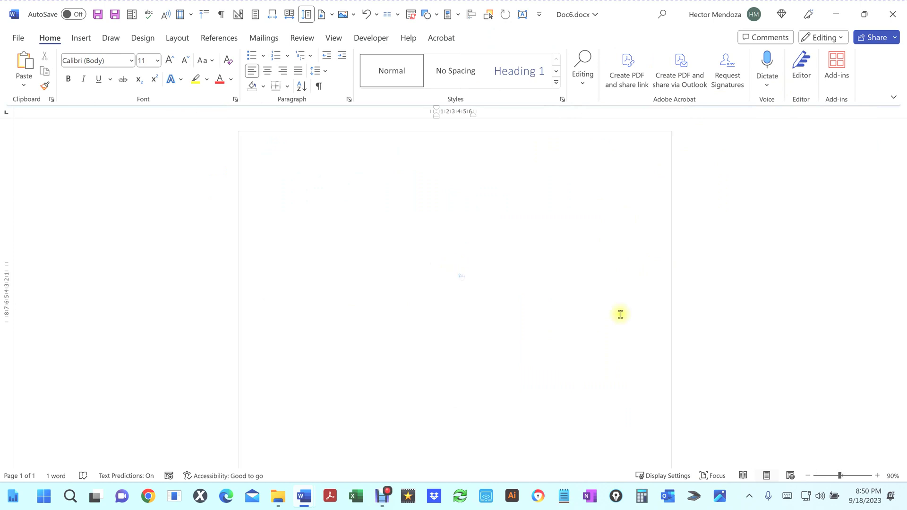
{"action": "scroll", "coordinate": [539, 296], "scroll_direction": "down", "scroll_amount": 2}
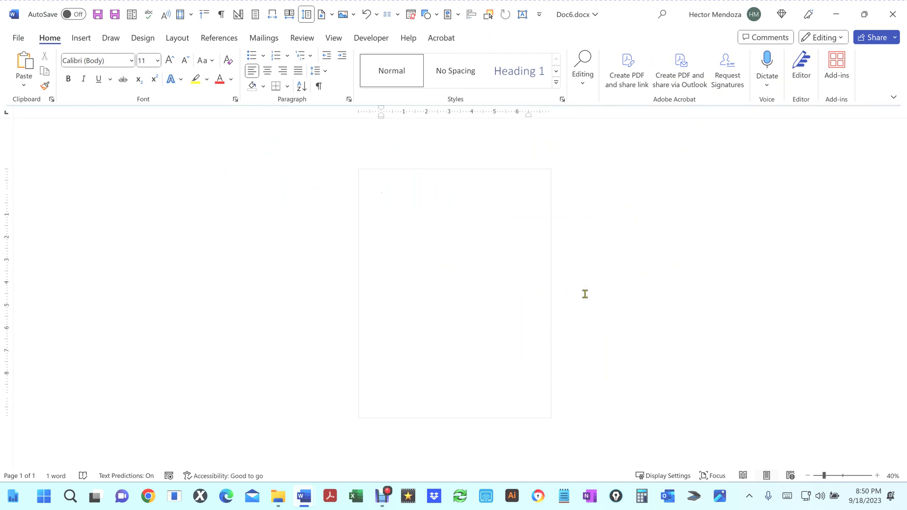
Undo back to the earlier circle surrounded by the curved text HOW TO GROUP A TEXT AND PICTURE BOX TOGETHER, and deselect it.
{"action": "key", "text": "ctrl+y"}
{"action": "key", "text": "ctrl+y"}
{"action": "key", "text": "ctrl+y"}
{"action": "key", "text": "ctrl+y"}
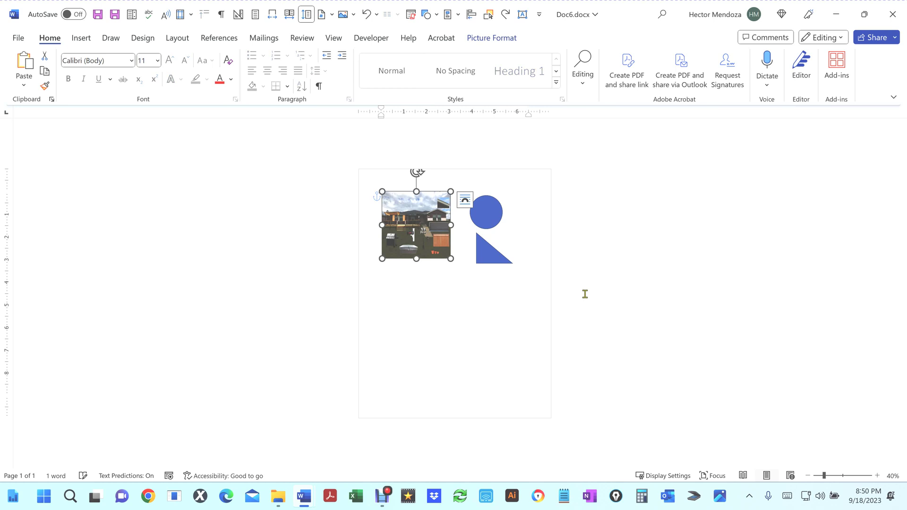
{"action": "key", "text": "ctrl+z"}
{"action": "key", "text": "ctrl+z"}
{"action": "key", "text": "ctrl+y"}
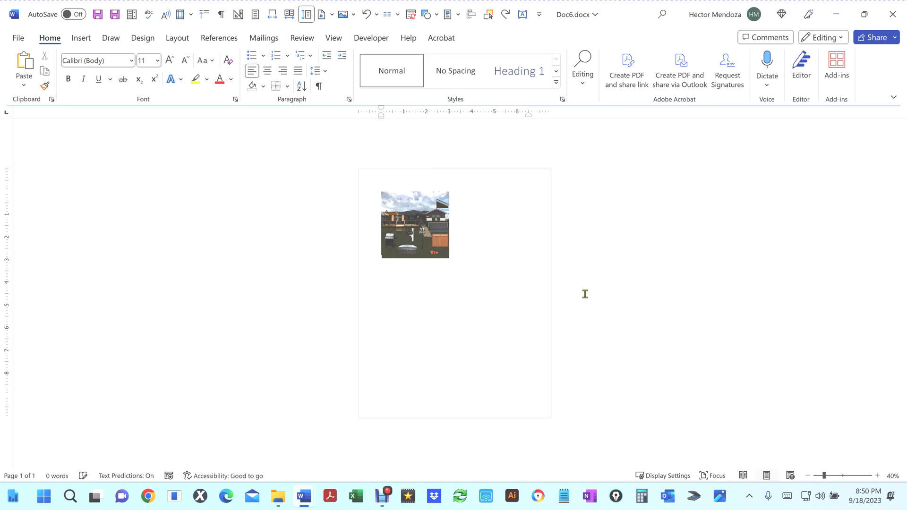
{"action": "key", "text": "ctrl+y"}
{"action": "key", "text": "ctrl+y"}
{"action": "key", "text": "ctrl+y"}
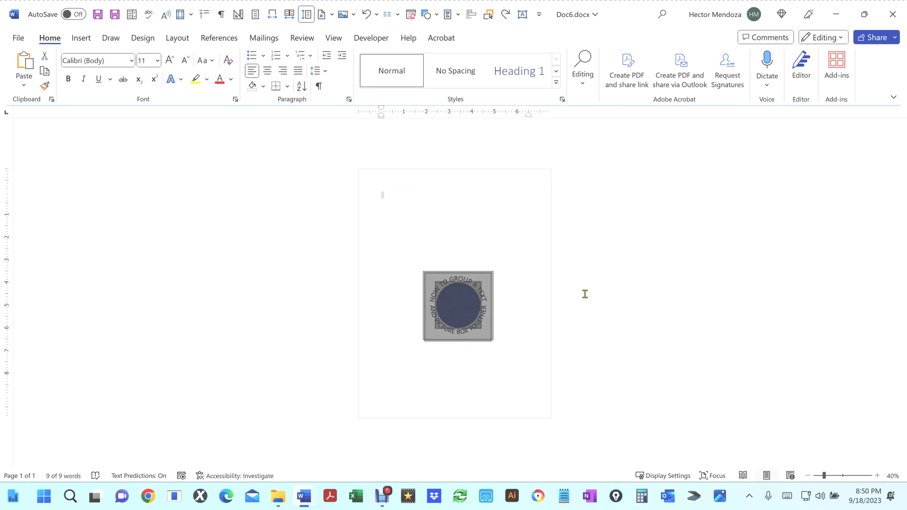
{"action": "left_click", "coordinate": [539, 306]}
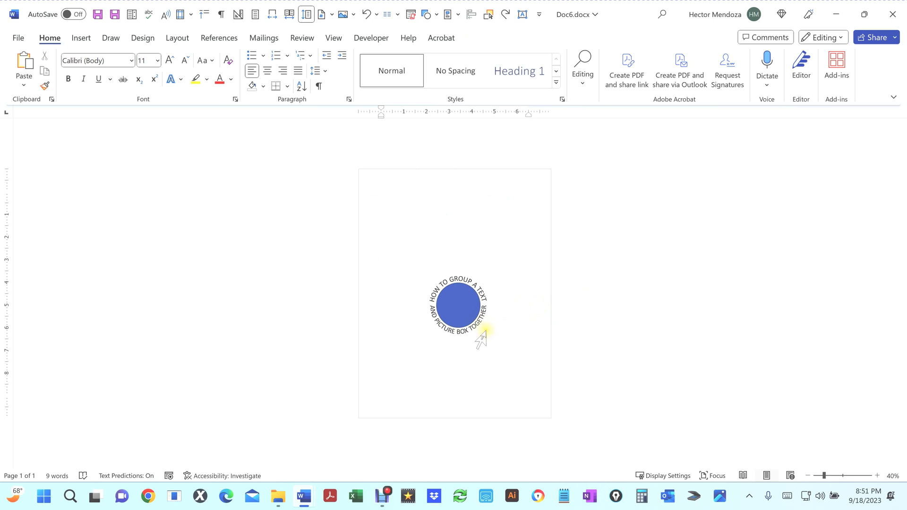
{"action": "scroll", "coordinate": [487, 341], "scroll_direction": "up", "scroll_amount": 2, "text": "ctrl"}
{"action": "scroll", "coordinate": [489, 336], "scroll_direction": "up", "scroll_amount": 5, "text": "ctrl"}
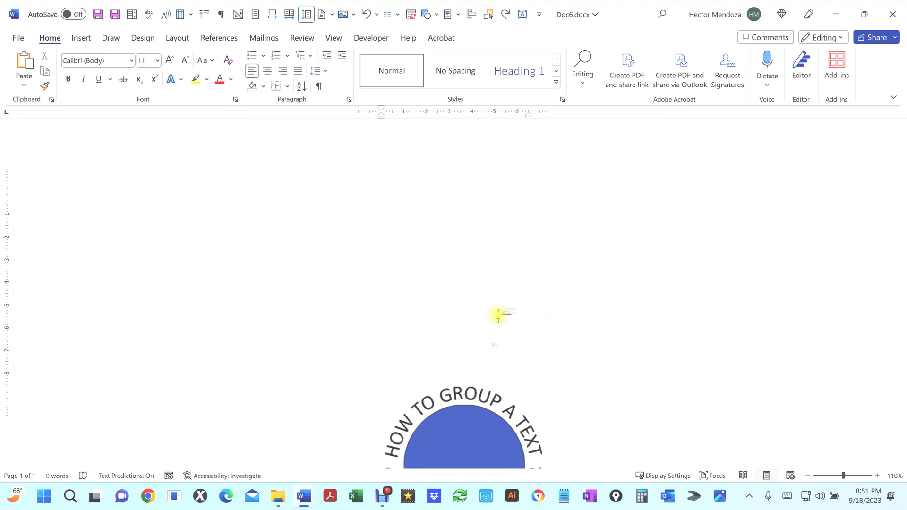
{"action": "scroll", "coordinate": [494, 323], "scroll_direction": "down", "scroll_amount": 3}
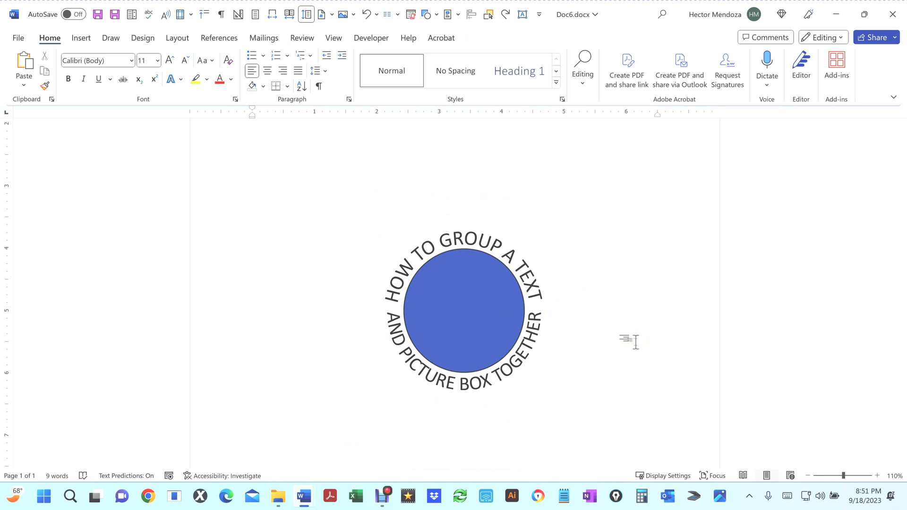
Search the commands for SELECTION and display the Selection Pane.
{"action": "left_click", "coordinate": [662, 16]}
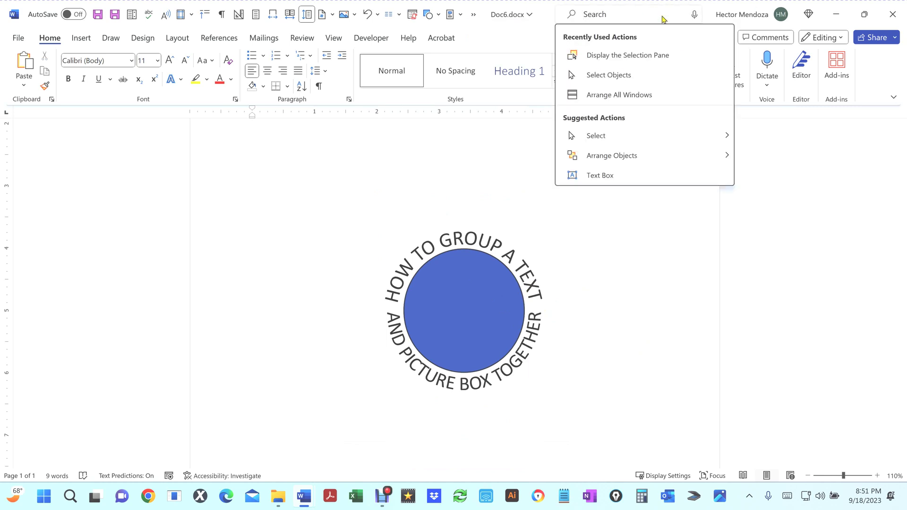
{"action": "type", "text": "SELECTION"}
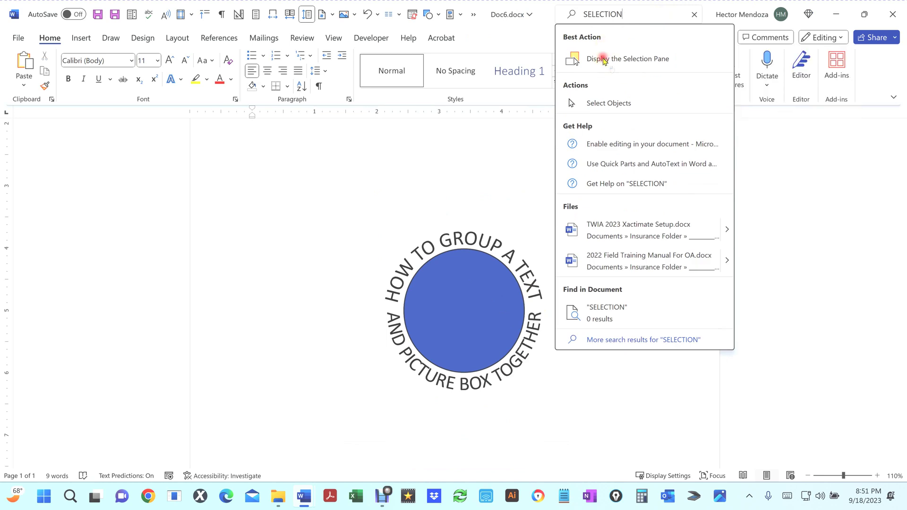
{"action": "left_click", "coordinate": [604, 60]}
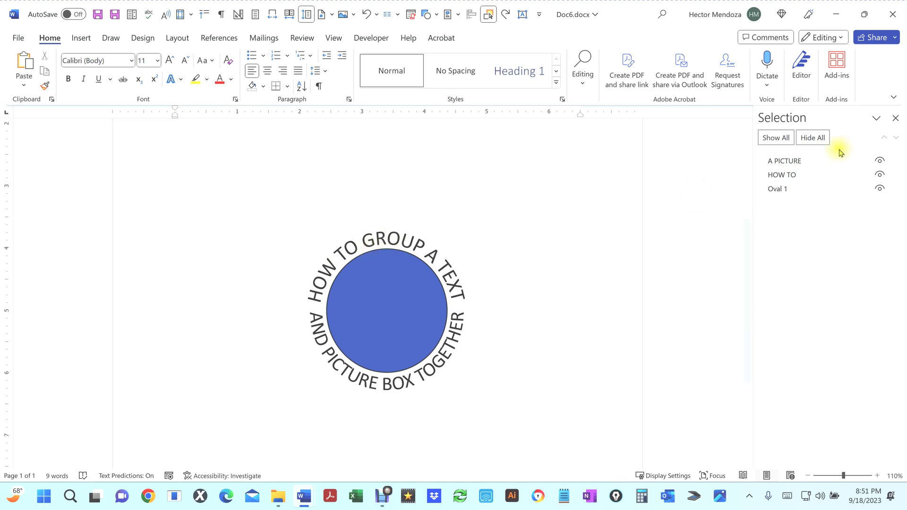
Hide the objects A PICTURE, HOW TO and Oval 1 one by one and make all three visible again.
{"action": "left_click", "coordinate": [880, 161]}
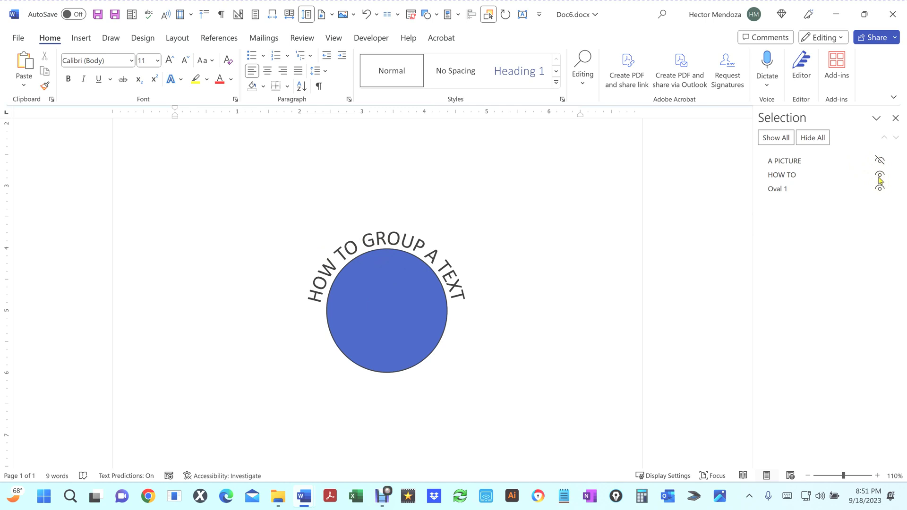
{"action": "left_click", "coordinate": [879, 176]}
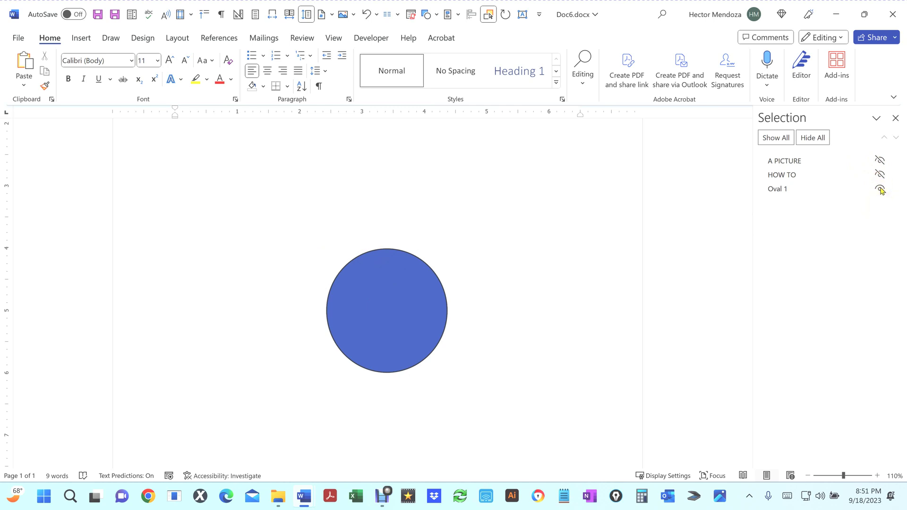
{"action": "left_click", "coordinate": [881, 189]}
{"action": "left_click", "coordinate": [880, 189]}
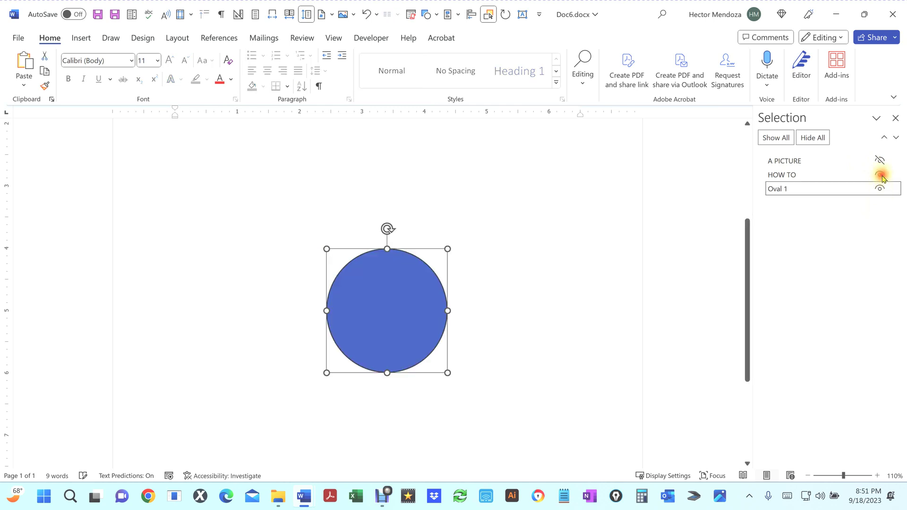
{"action": "left_click", "coordinate": [881, 176]}
{"action": "left_click", "coordinate": [880, 161]}
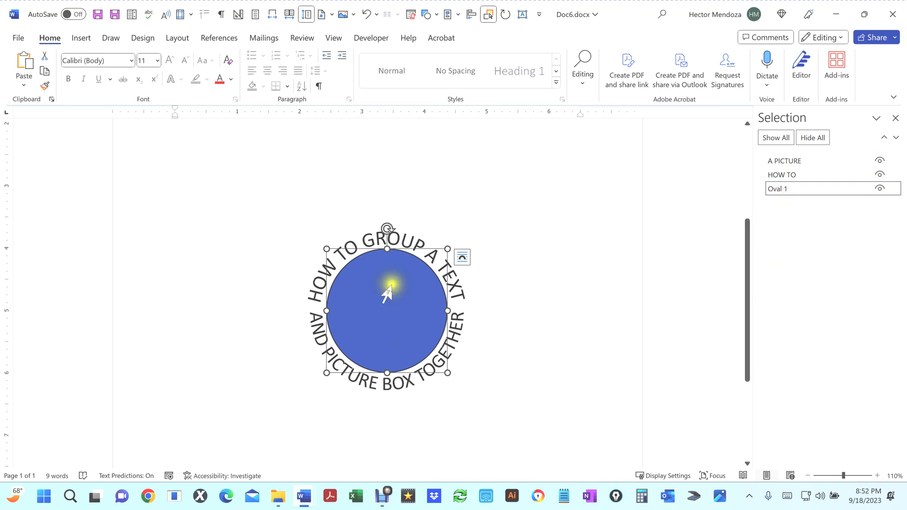
Select the text AND PICTURE BOX TOGETHER and move it out of its text box into the document body above the circle.
{"action": "left_click", "coordinate": [534, 299]}
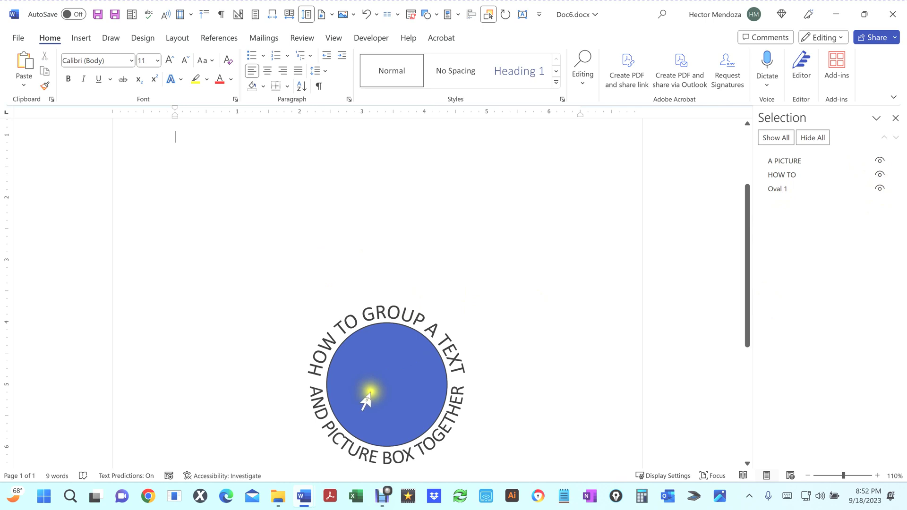
{"action": "triple_click", "coordinate": [373, 397]}
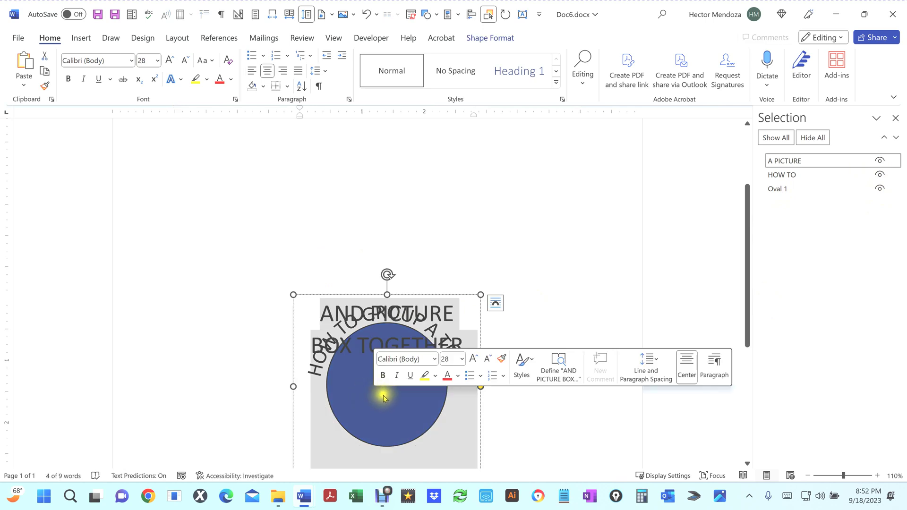
{"action": "left_click_drag", "start_coordinate": [379, 395], "coordinate": [265, 273]}
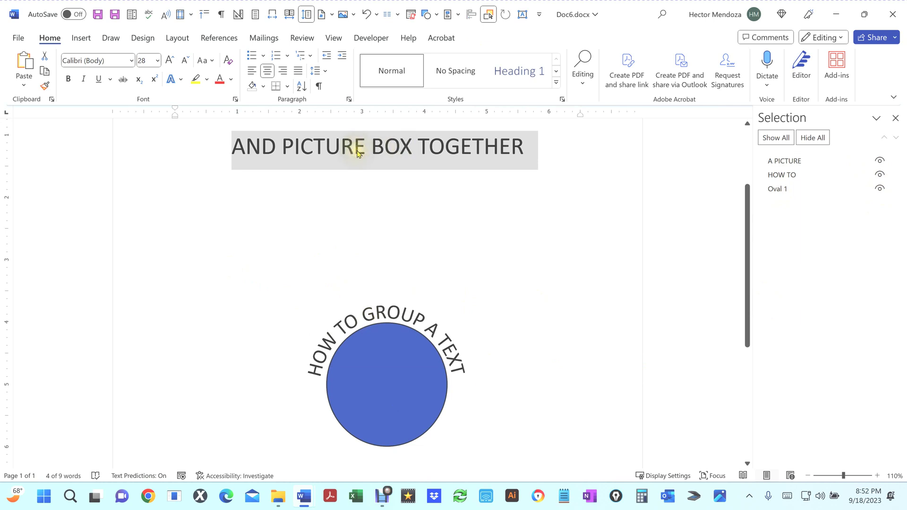
Undo moving AND PICTURE BOX TOGETHER out of its text box, and hide and show all objects at once.
{"action": "key", "text": "ctrl+z"}
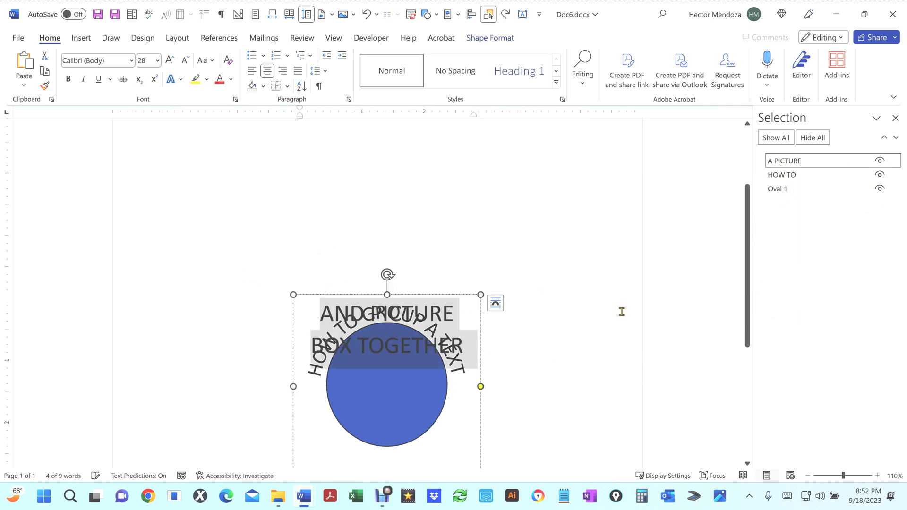
{"action": "left_click", "coordinate": [810, 141]}
{"action": "left_click", "coordinate": [786, 139]}
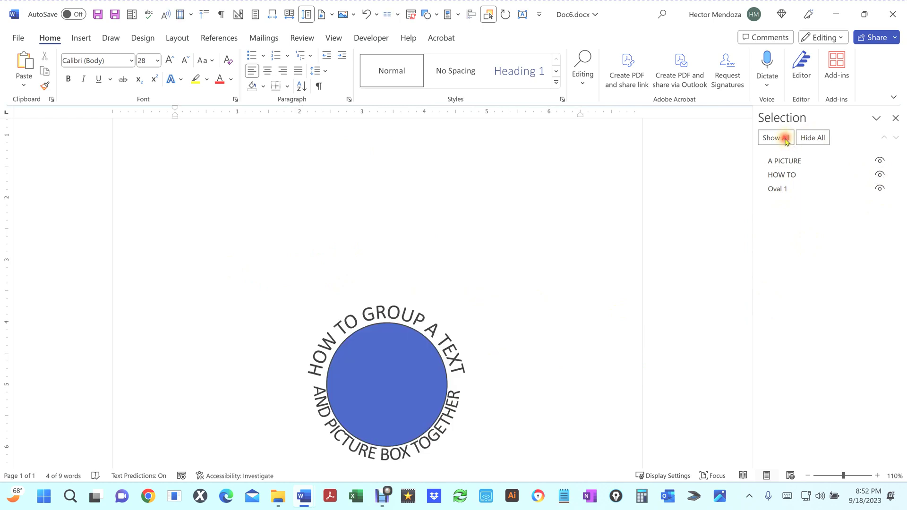
{"action": "scroll", "coordinate": [526, 252], "scroll_direction": "down", "scroll_amount": 2}
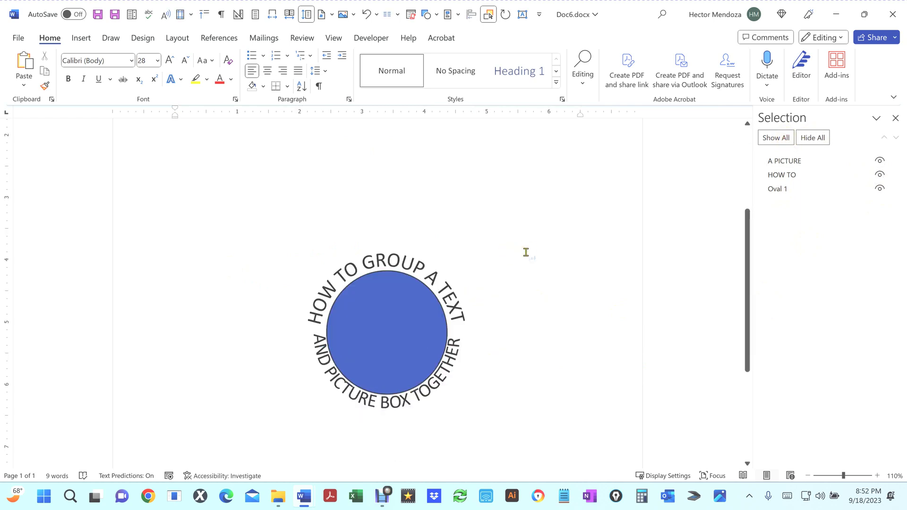
{"action": "scroll", "coordinate": [525, 252], "scroll_direction": "down", "scroll_amount": 1}
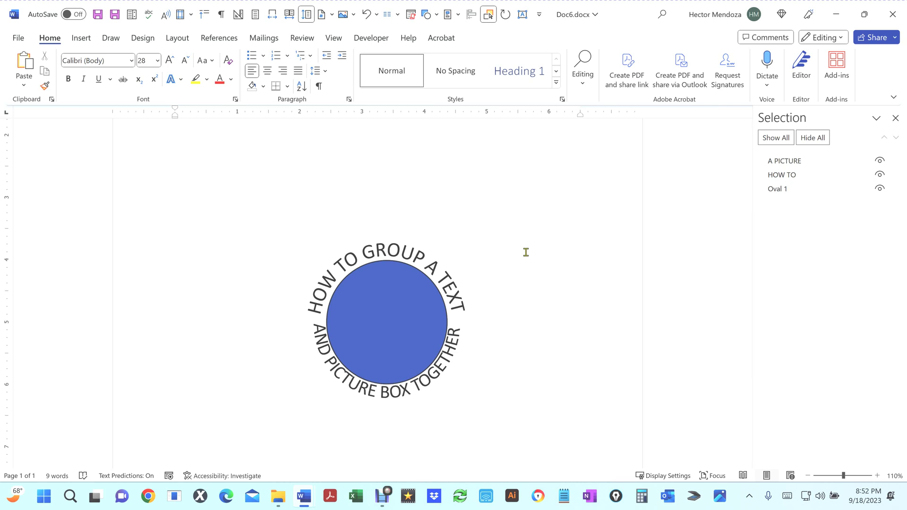
Select the objects A PICTURE, HOW TO and Oval 1 together and group them.
{"action": "left_click", "coordinate": [776, 138]}
{"action": "left_click", "coordinate": [777, 139]}
{"action": "left_click", "coordinate": [785, 162]}
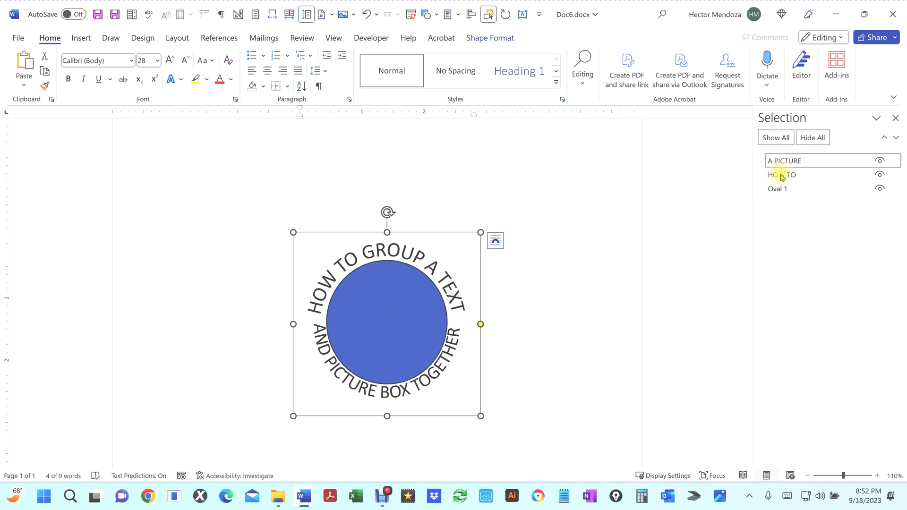
{"action": "left_click", "coordinate": [781, 175], "text": "ctrl"}
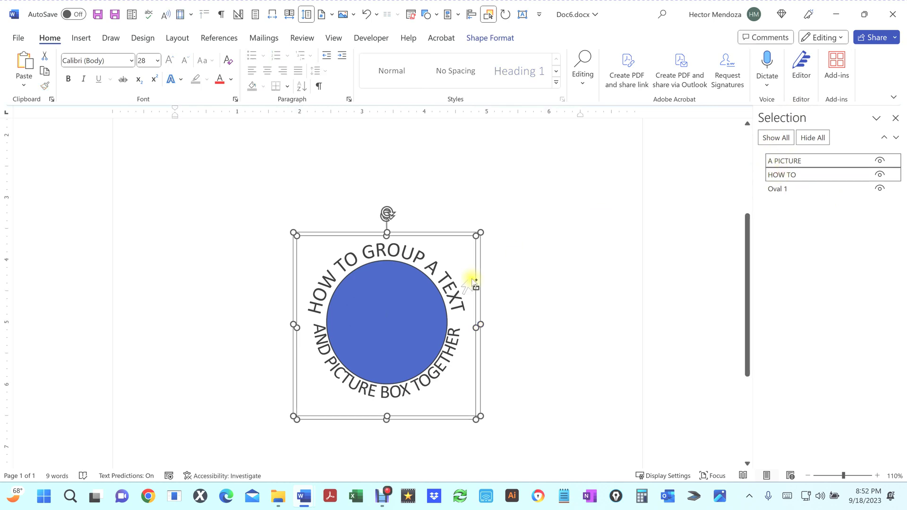
{"action": "left_click", "coordinate": [778, 190], "text": "ctrl"}
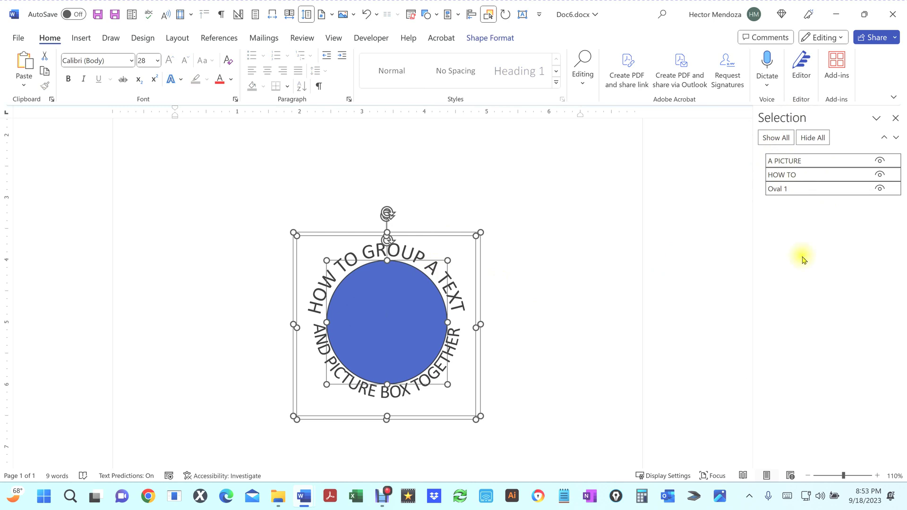
{"action": "left_click", "coordinate": [504, 38]}
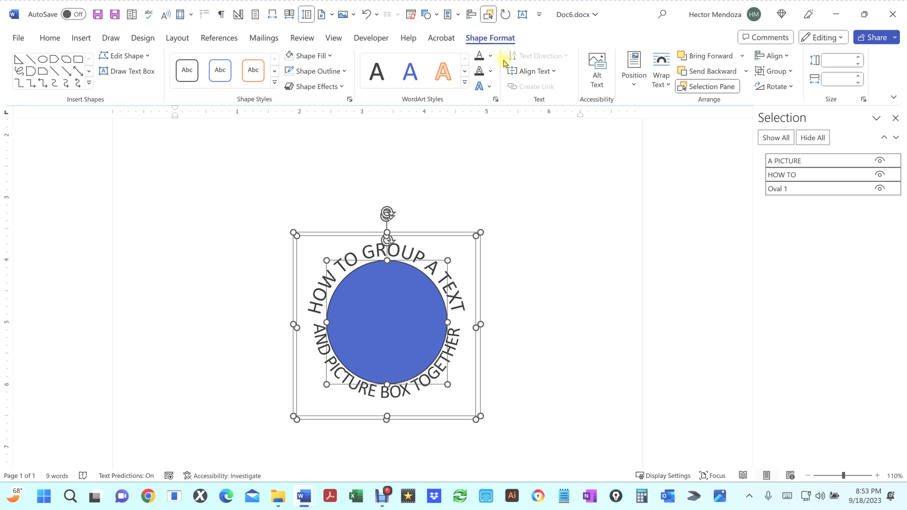
{"action": "left_click", "coordinate": [777, 71]}
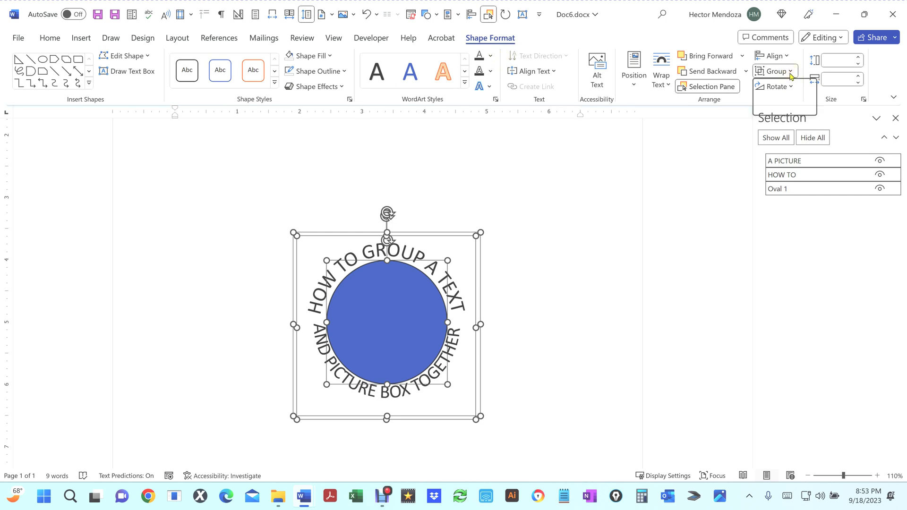
{"action": "left_click", "coordinate": [790, 71]}
{"action": "left_click", "coordinate": [788, 72]}
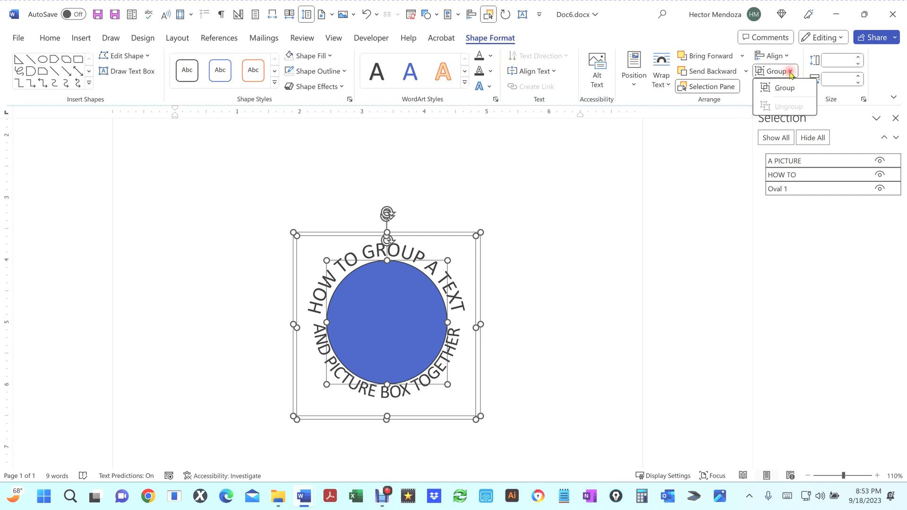
{"action": "left_click", "coordinate": [787, 88]}
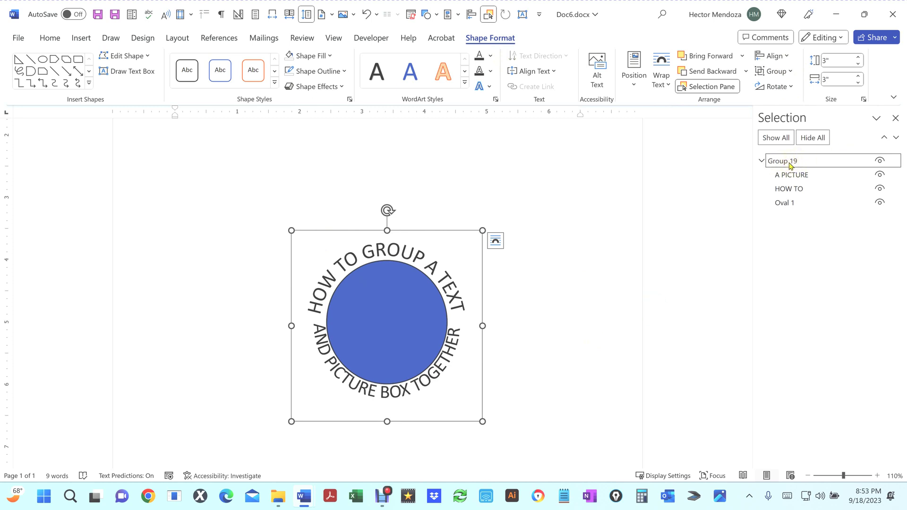
Collapse and expand the new group in the object list, and rename the group HOW GROUP.
{"action": "left_click", "coordinate": [762, 161]}
{"action": "left_click", "coordinate": [761, 161]}
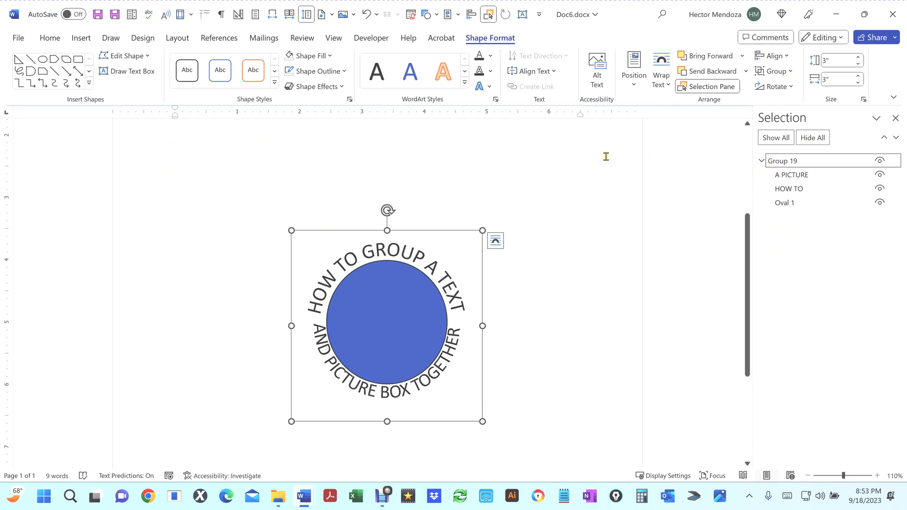
{"action": "left_click", "coordinate": [813, 161]}
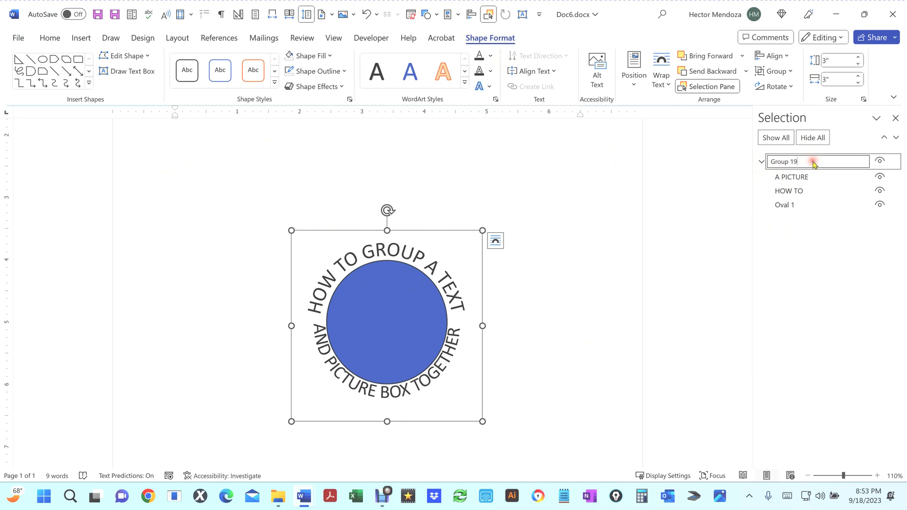
{"action": "left_click_drag", "start_coordinate": [823, 161], "coordinate": [753, 148]}
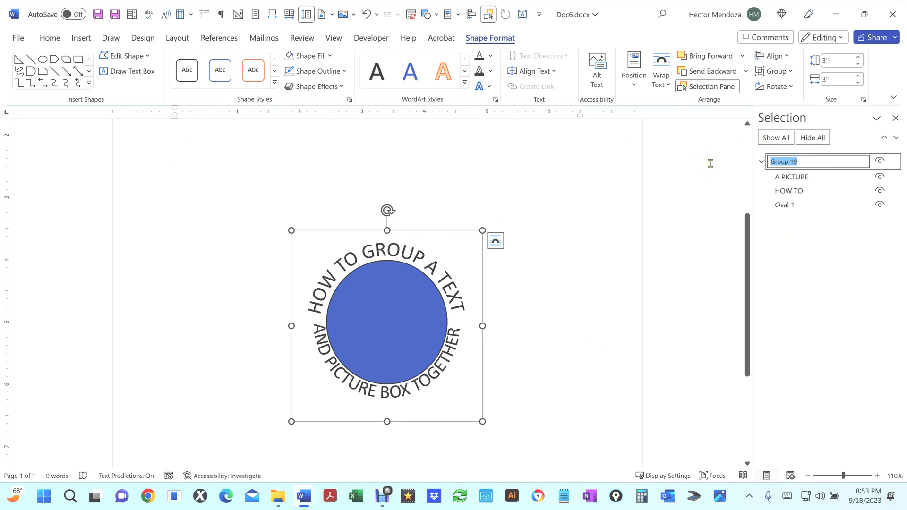
{"action": "type", "text": "hOW GROU"}
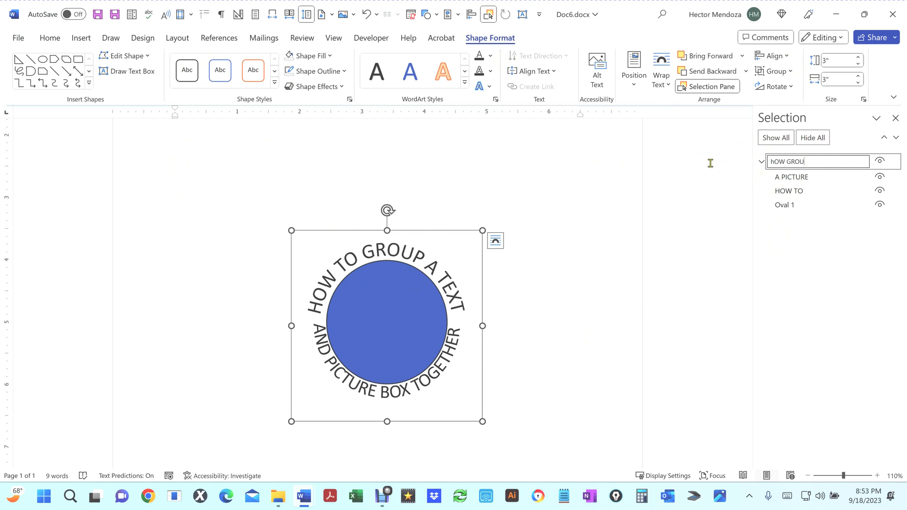
{"action": "type", "text": "P"}
{"action": "key", "text": "Return"}
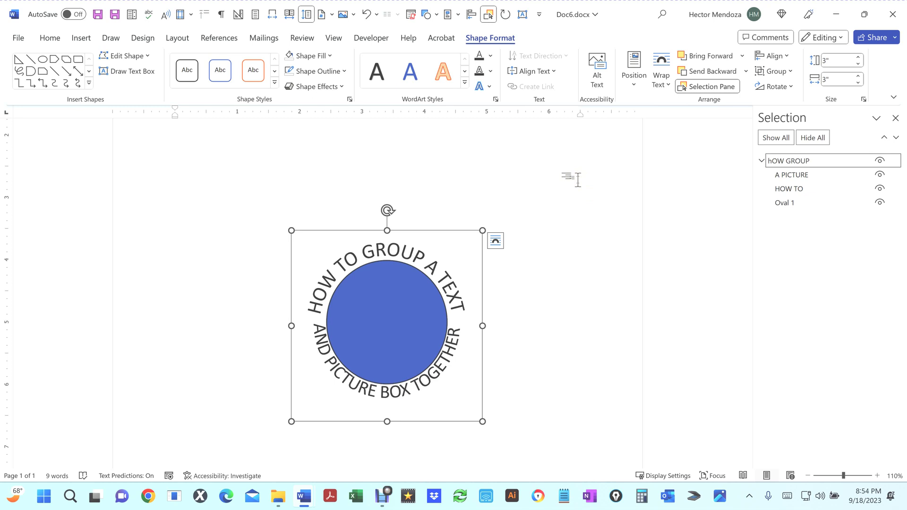
{"action": "left_click", "coordinate": [799, 160]}
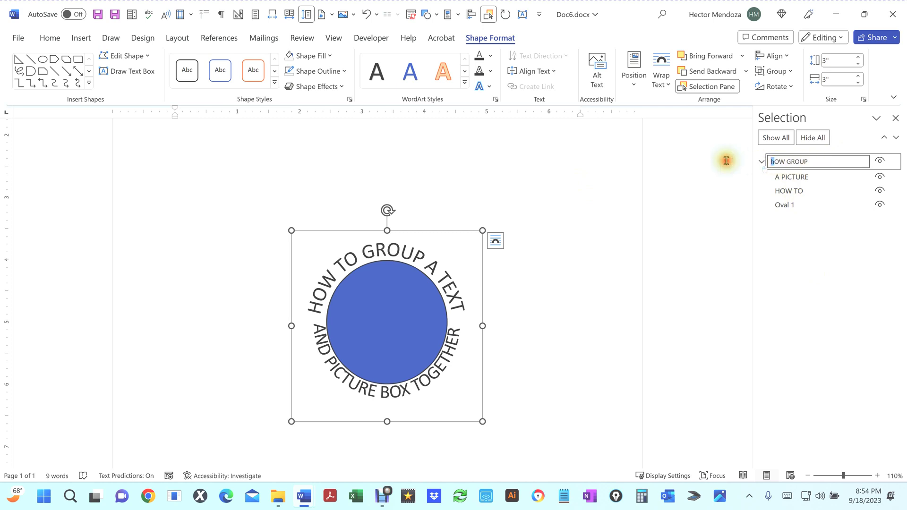
{"action": "key", "text": "Delete"}
{"action": "type", "text": "H"}
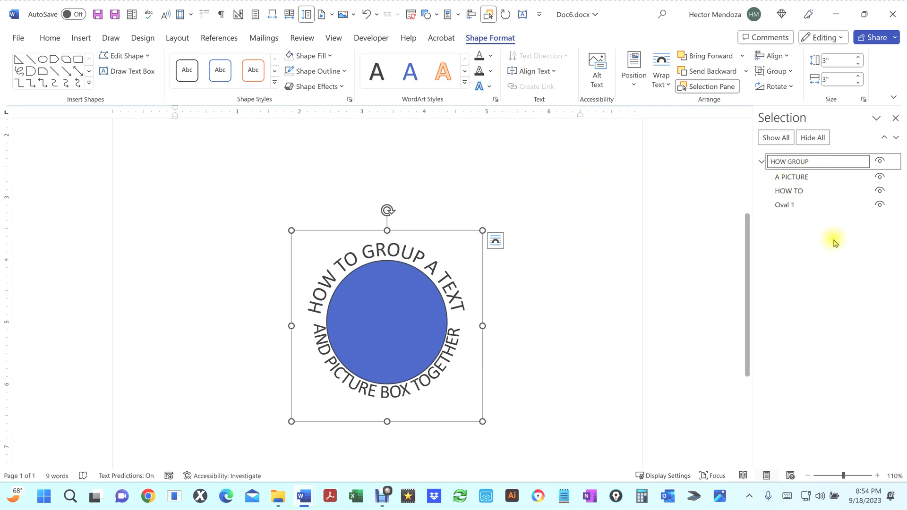
Select the group members A PICTURE, HOW TO and Oval 1 individually to see which part of the drawing each one is.
{"action": "left_click", "coordinate": [794, 177]}
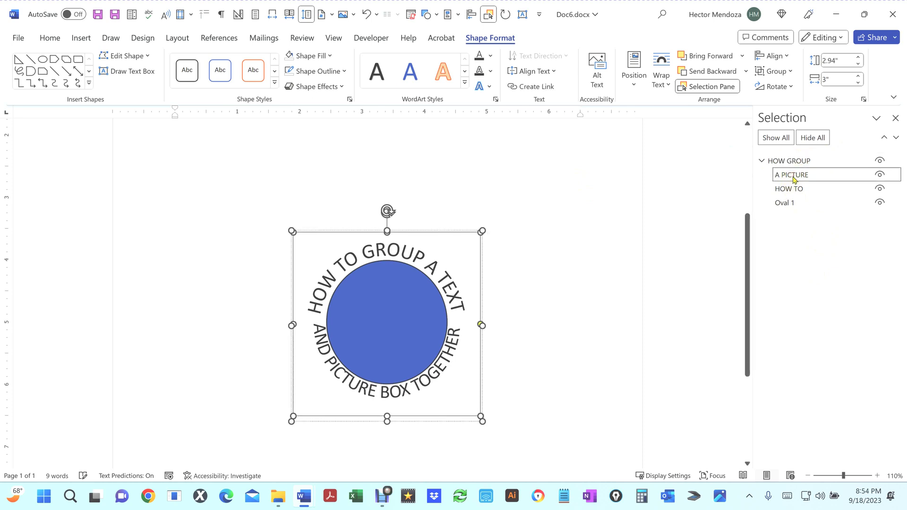
{"action": "left_click", "coordinate": [790, 189]}
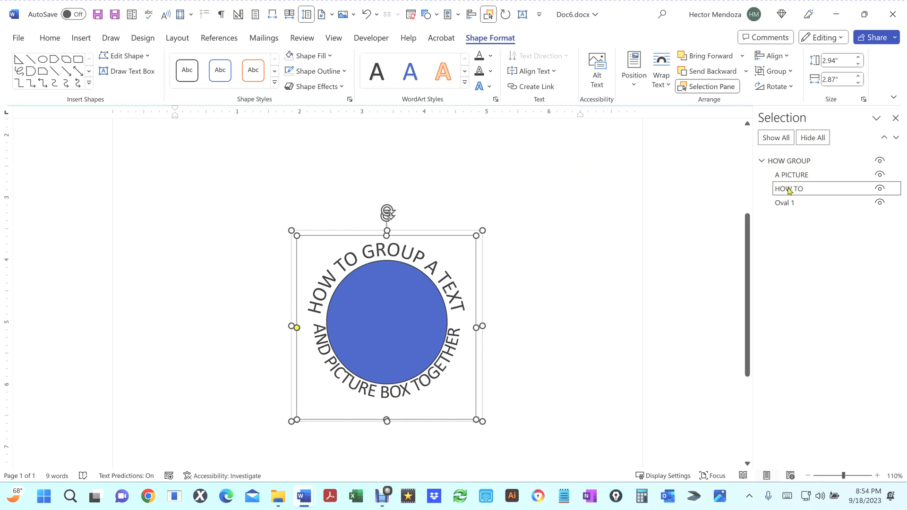
{"action": "left_click", "coordinate": [789, 202]}
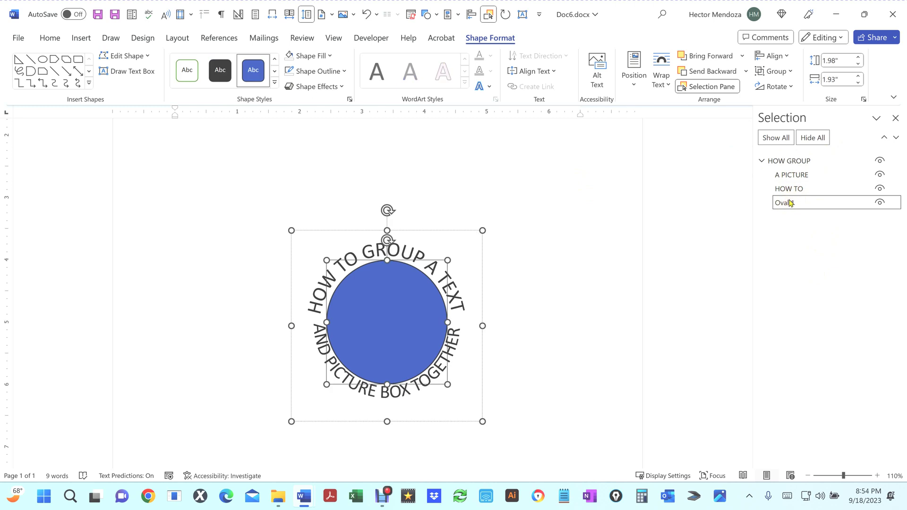
{"action": "left_click", "coordinate": [796, 177]}
Select the whole HOW GROUP and move it up and to the left on the page.
{"action": "left_click", "coordinate": [795, 161]}
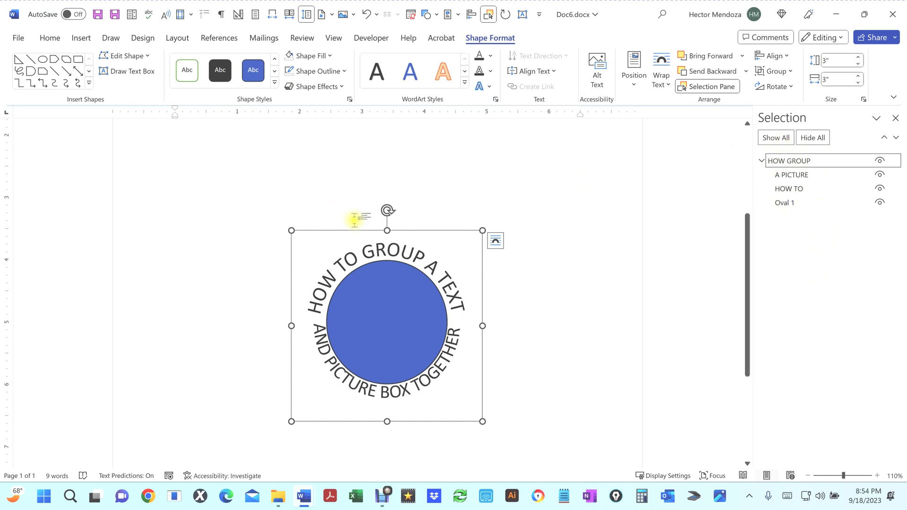
{"action": "left_click_drag", "start_coordinate": [434, 232], "coordinate": [346, 158]}
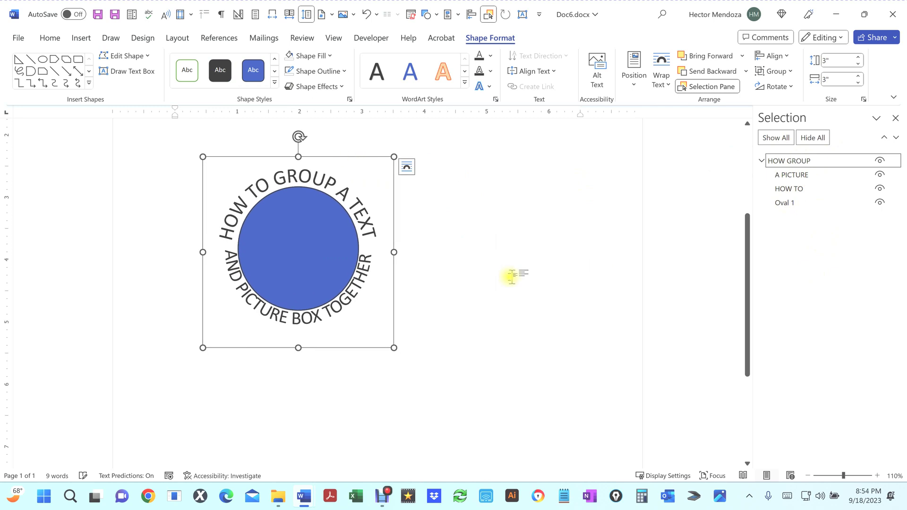
{"action": "left_click", "coordinate": [446, 244]}
{"action": "scroll", "coordinate": [446, 244], "scroll_direction": "down", "scroll_amount": 1, "text": "ctrl"}
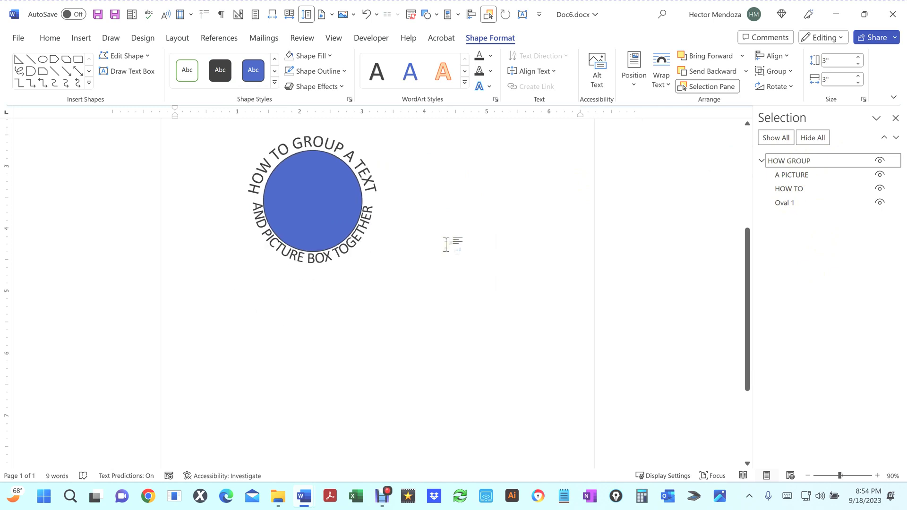
{"action": "key", "text": "ctrl+z"}
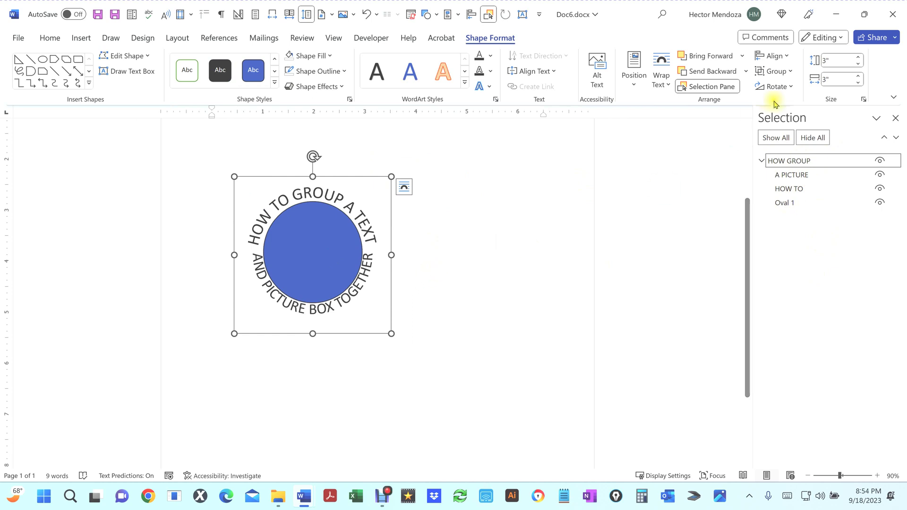
Set the height and width of HOW GROUP to 4" each and deselect it.
{"action": "left_click", "coordinate": [832, 61]}
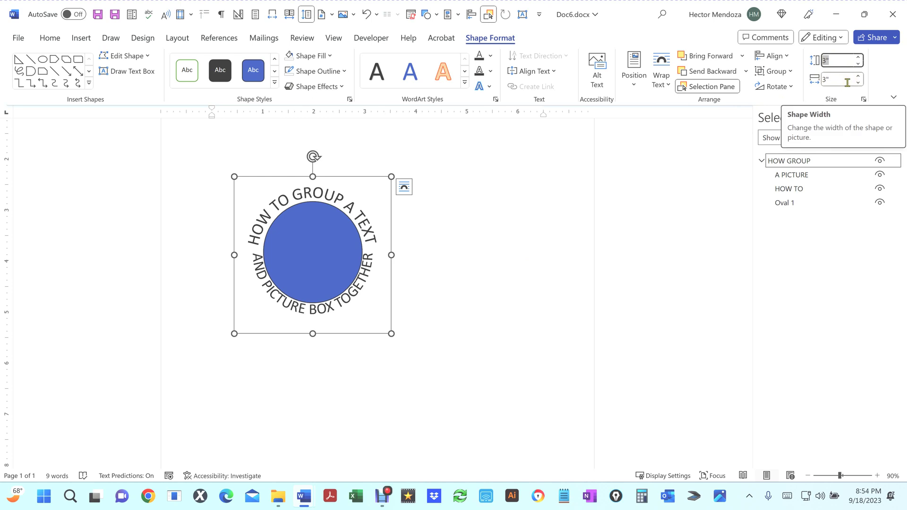
{"action": "type", "text": "4"}
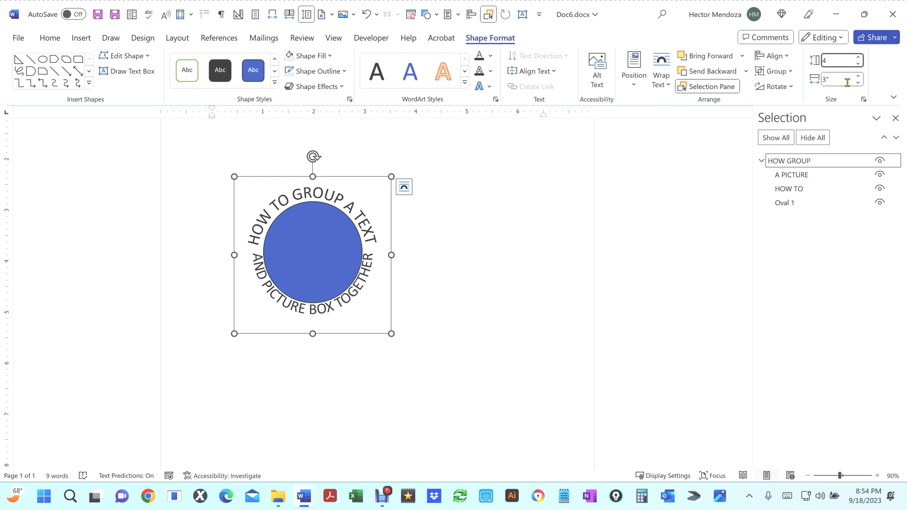
{"action": "key", "text": "Tab"}
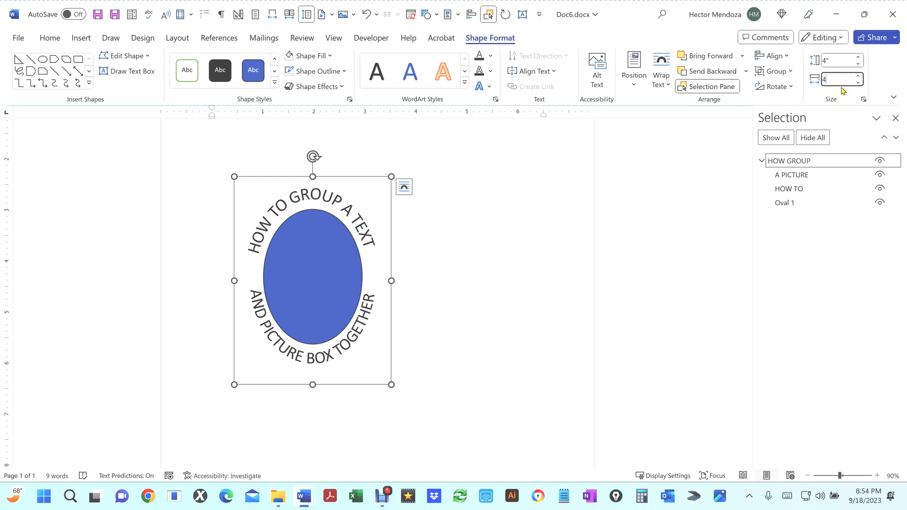
{"action": "key", "text": "Tab"}
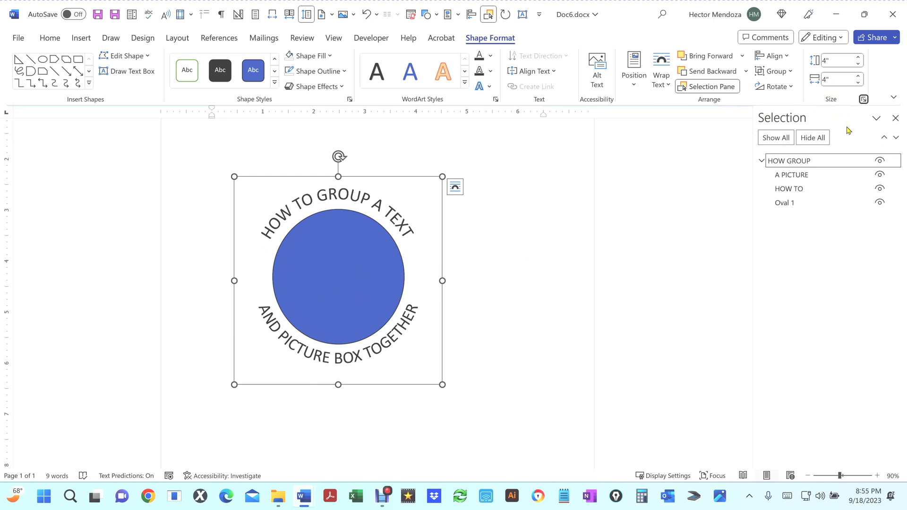
{"action": "left_click", "coordinate": [832, 79]}
{"action": "left_click", "coordinate": [516, 267]}
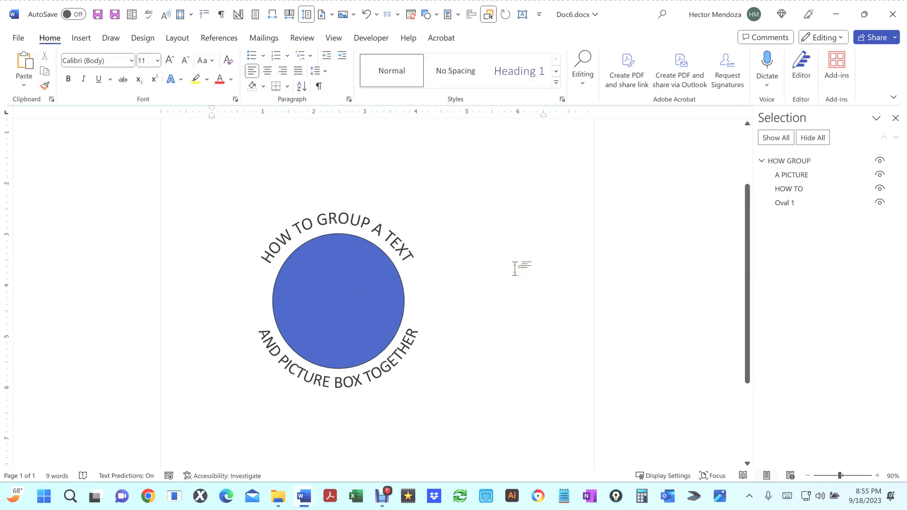
Undo the resizing of HOW GROUP and deselect it.
{"action": "left_click", "coordinate": [374, 274]}
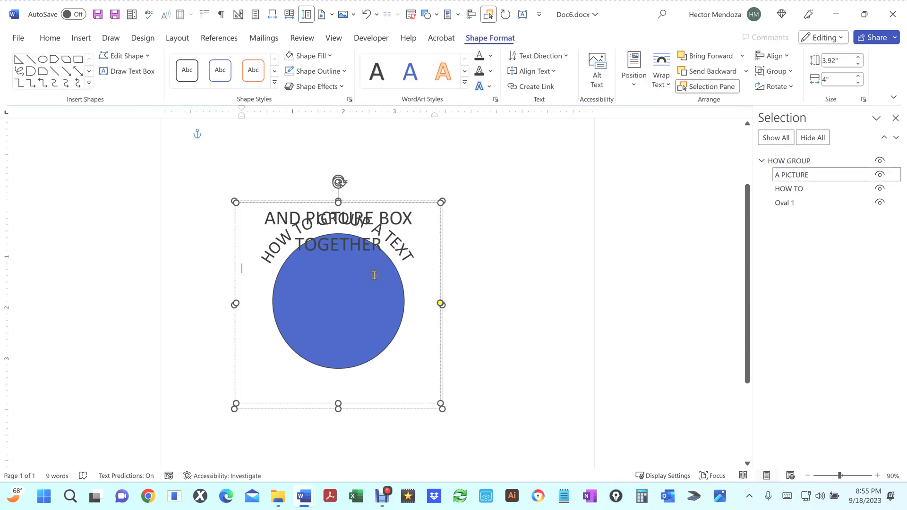
{"action": "left_click", "coordinate": [544, 230]}
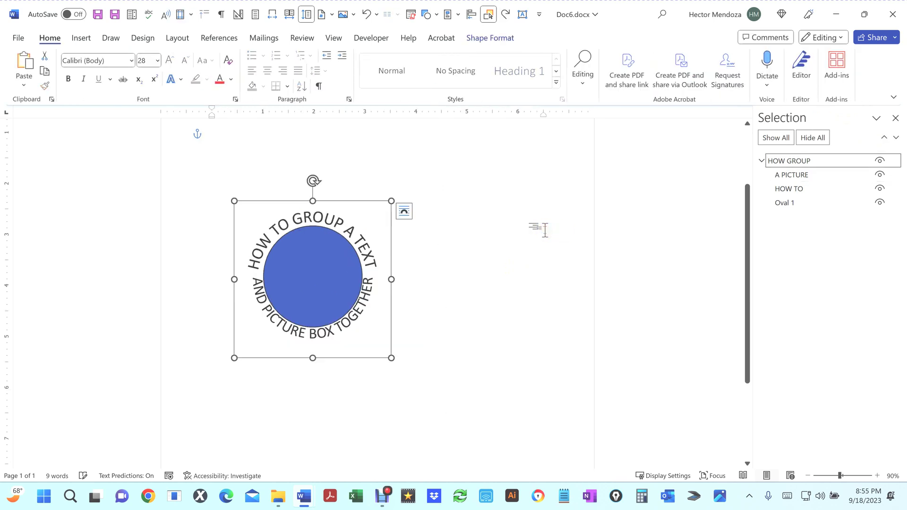
{"action": "left_click", "coordinate": [522, 229]}
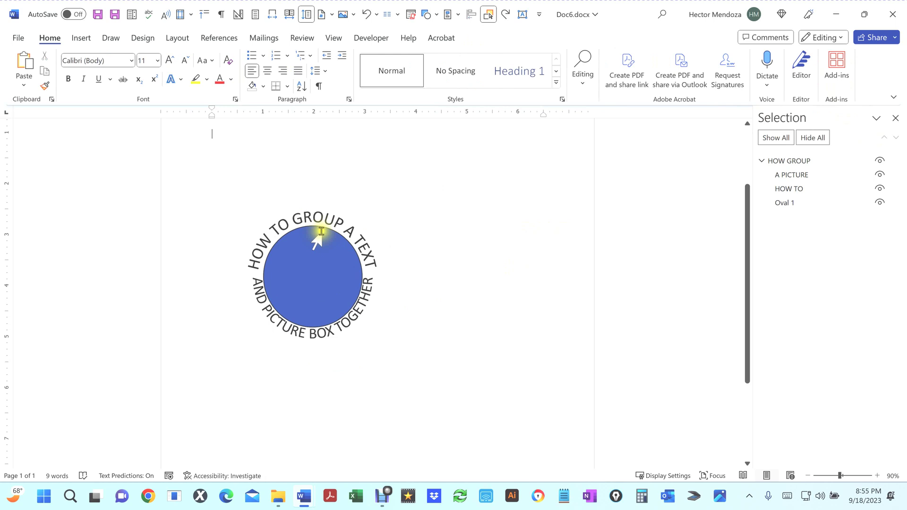
Select the whole HOW GROUP, stretch it horizontally to about 3.81" wide, and deselect it.
{"action": "left_click", "coordinate": [325, 263]}
{"action": "left_click", "coordinate": [385, 155]}
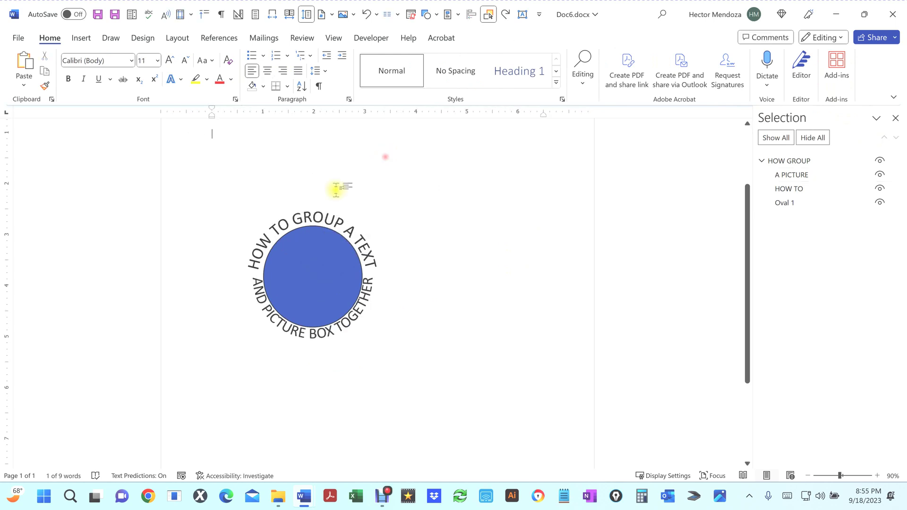
{"action": "left_click", "coordinate": [779, 161]}
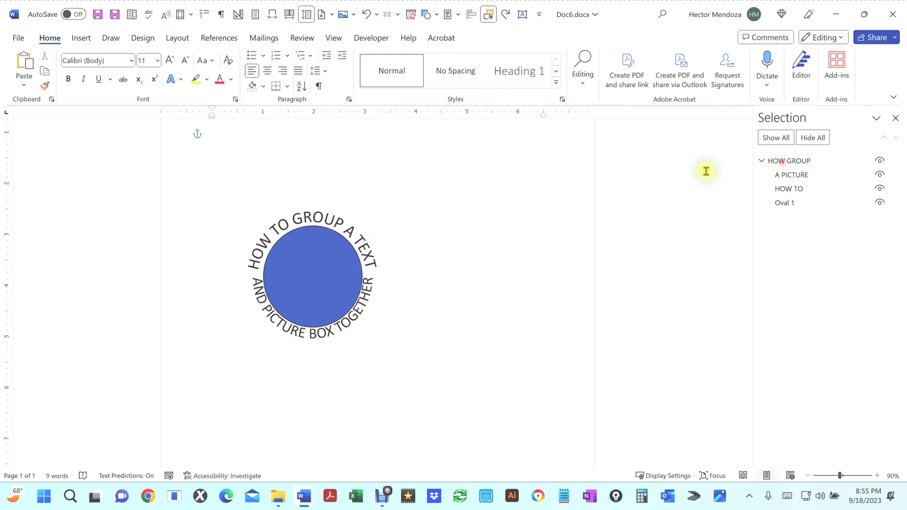
{"action": "left_click", "coordinate": [797, 163]}
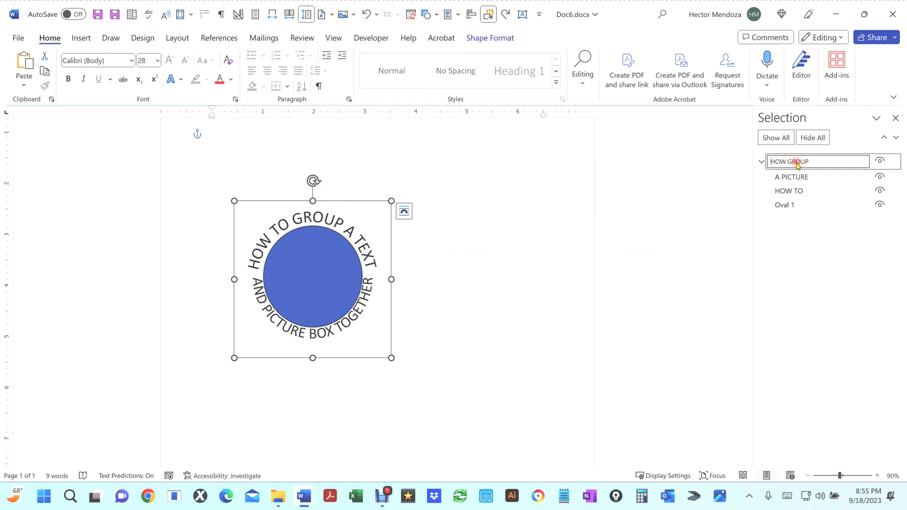
{"action": "left_click", "coordinate": [360, 203]}
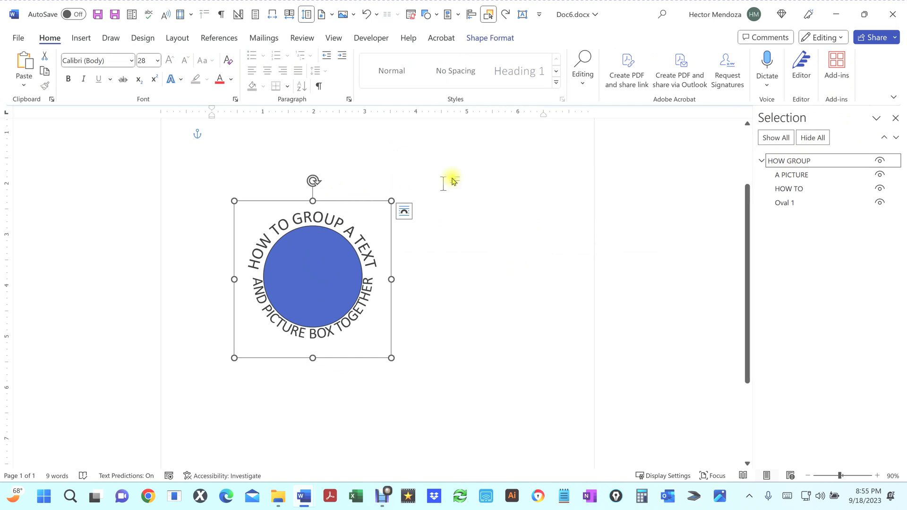
{"action": "left_click", "coordinate": [509, 38]}
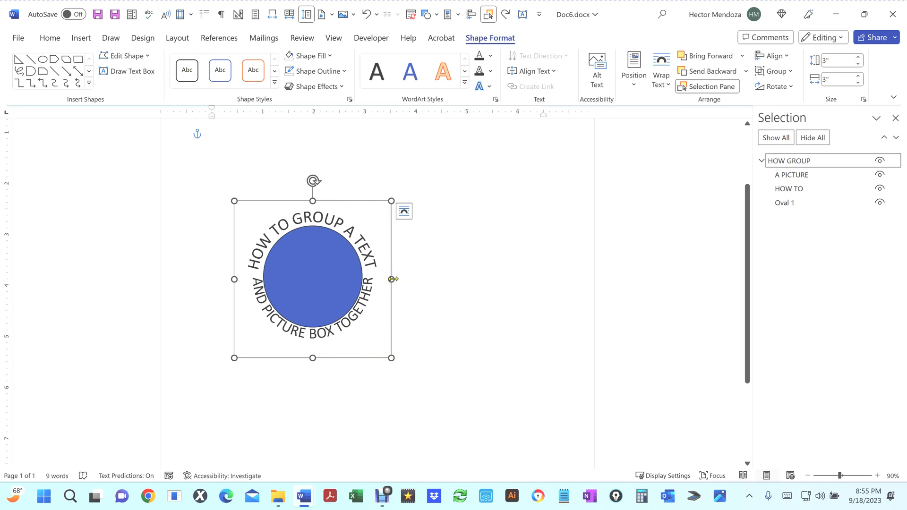
{"action": "left_click_drag", "start_coordinate": [392, 279], "coordinate": [431, 281]}
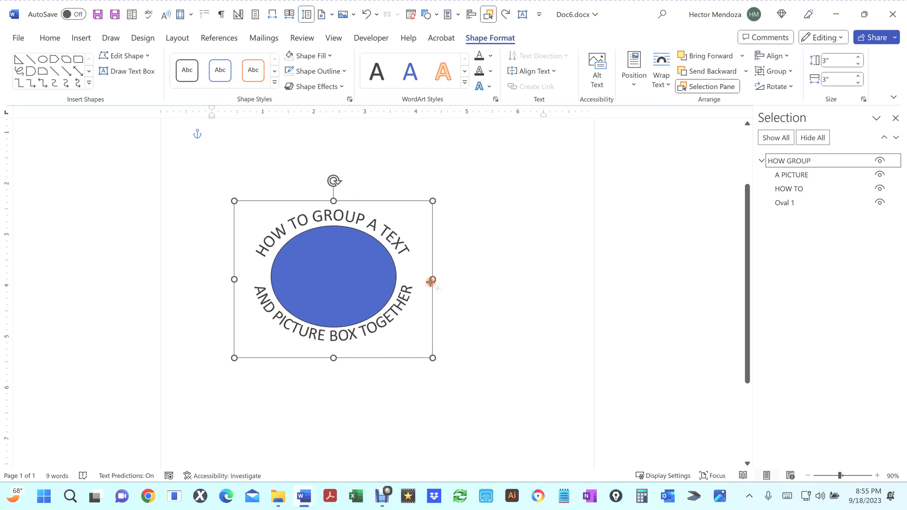
{"action": "left_click", "coordinate": [509, 315]}
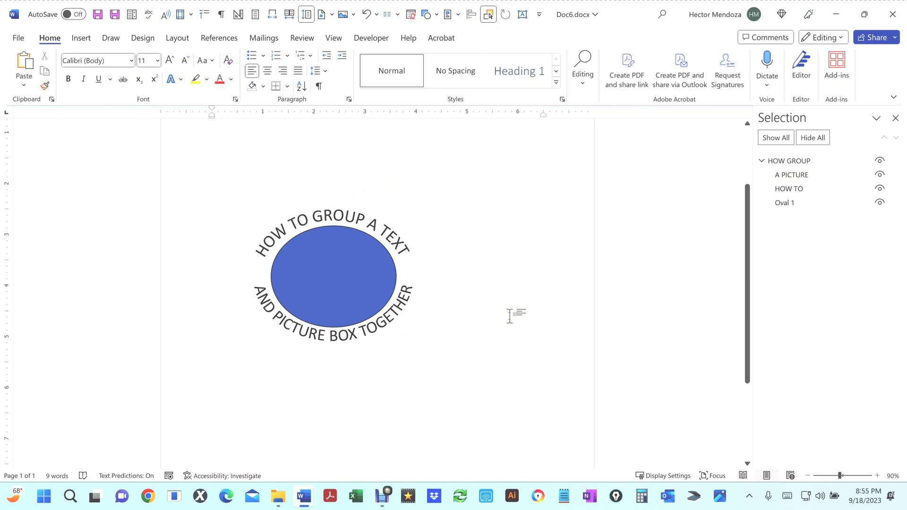
Hide all objects in the drawing and show them all again.
{"action": "left_click", "coordinate": [345, 270]}
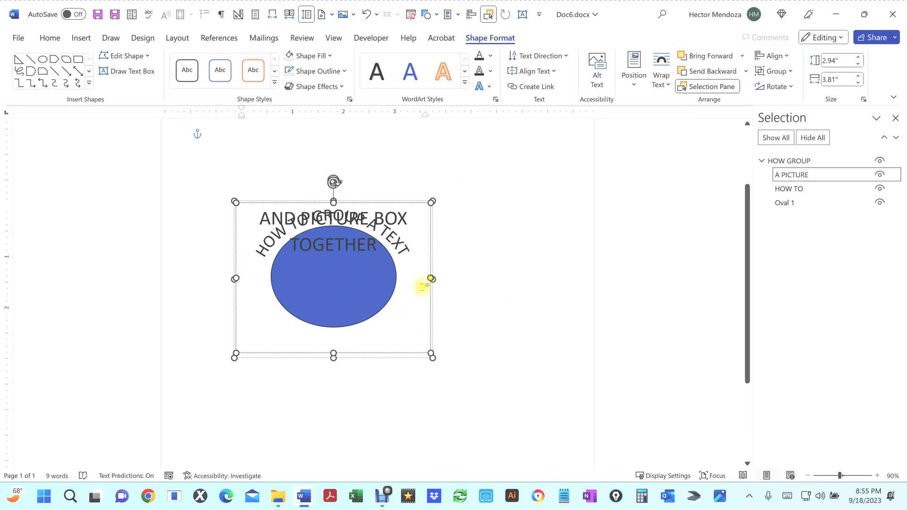
{"action": "left_click", "coordinate": [782, 162]}
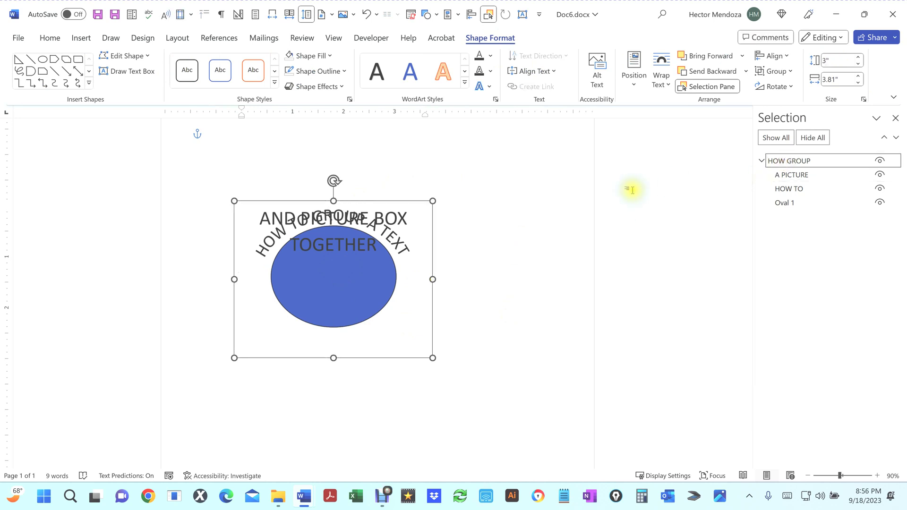
{"action": "left_click", "coordinate": [776, 142]}
{"action": "left_click", "coordinate": [812, 138]}
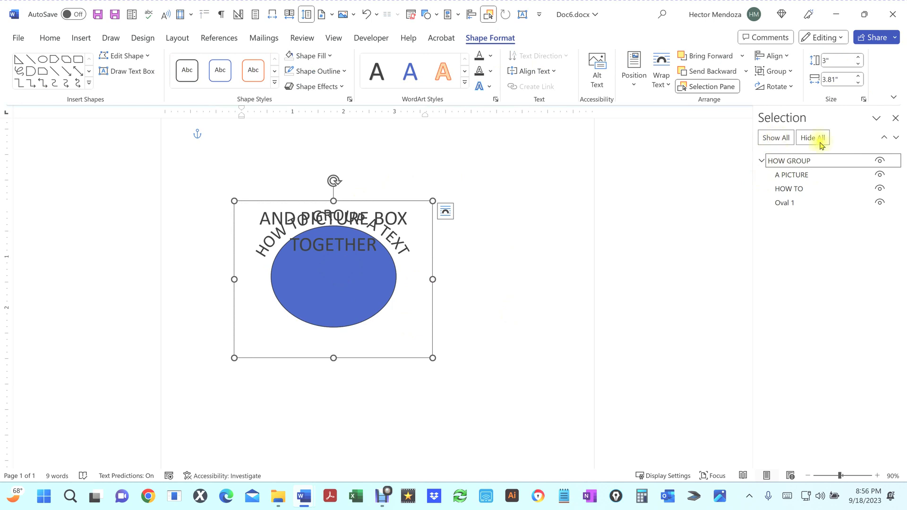
{"action": "left_click", "coordinate": [779, 137]}
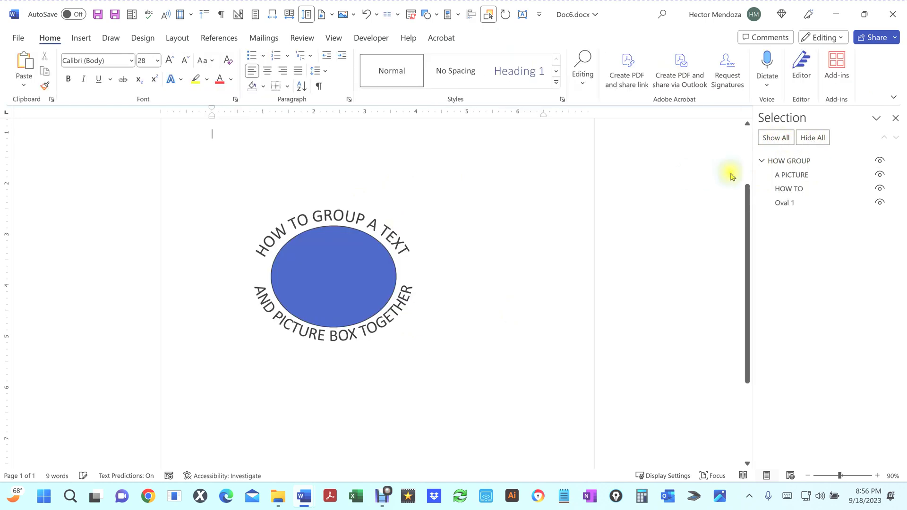
Try enlarging HOW GROUP proportionally from its corner to about 4.11" high by 5.22" wide, and undo the resizing.
{"action": "left_click", "coordinate": [782, 162]}
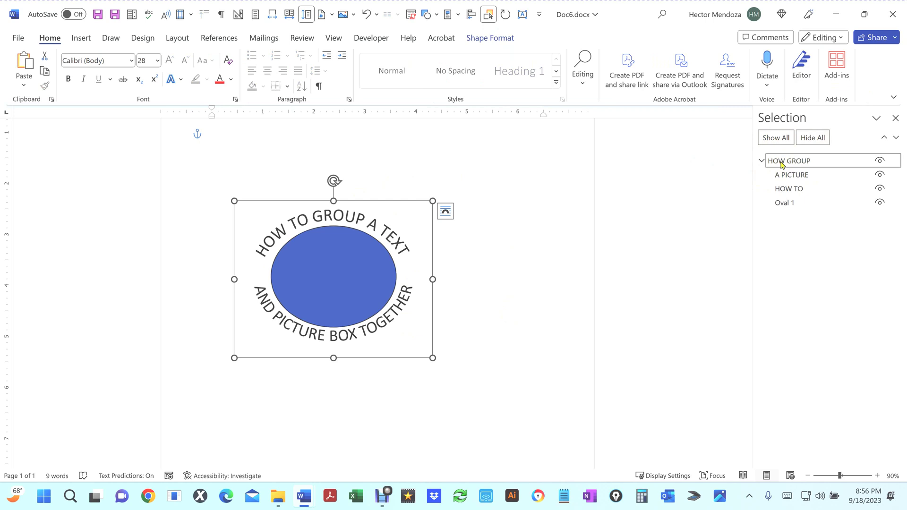
{"action": "left_click", "coordinate": [489, 41]}
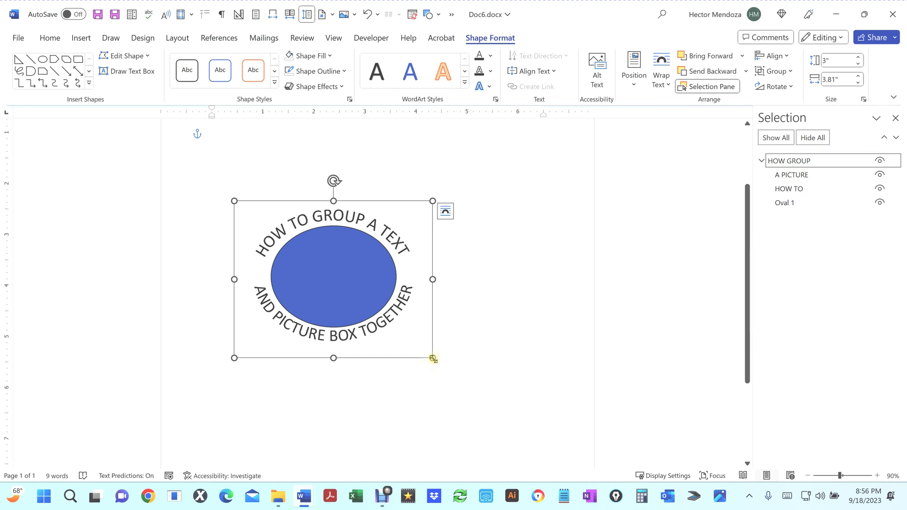
{"action": "left_click_drag", "start_coordinate": [432, 358], "coordinate": [497, 412]}
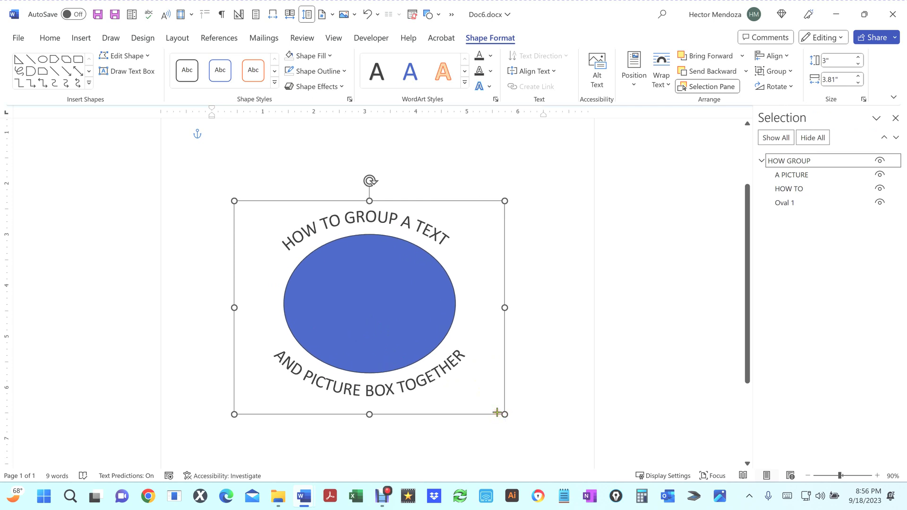
{"action": "left_click", "coordinate": [843, 64]}
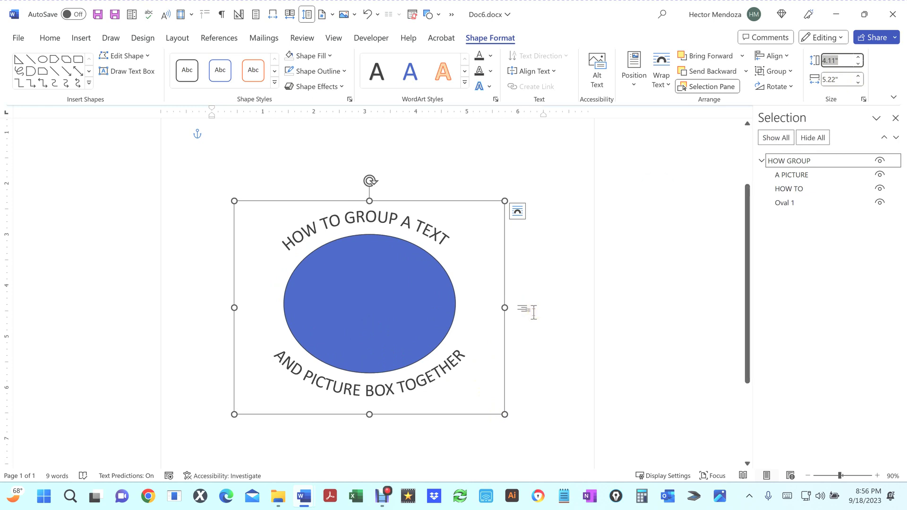
{"action": "left_click", "coordinate": [549, 236]}
{"action": "left_click", "coordinate": [404, 290]}
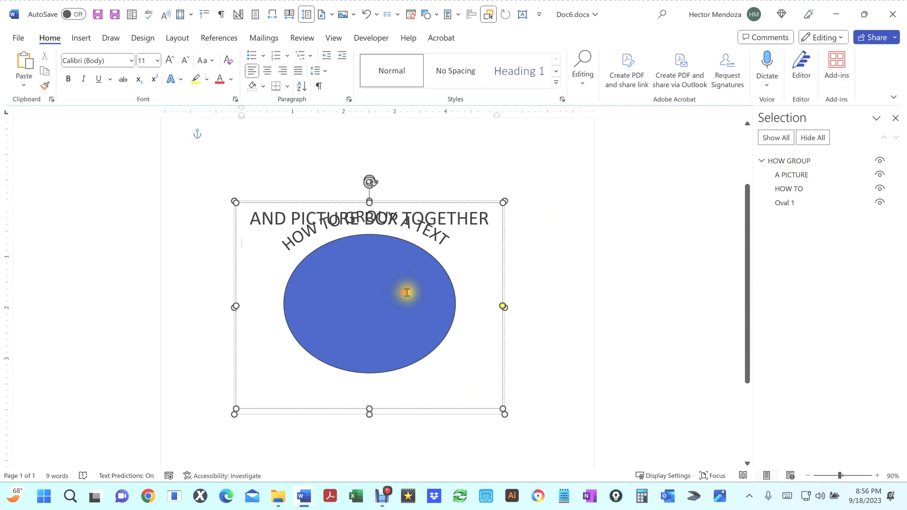
{"action": "left_click", "coordinate": [741, 196]}
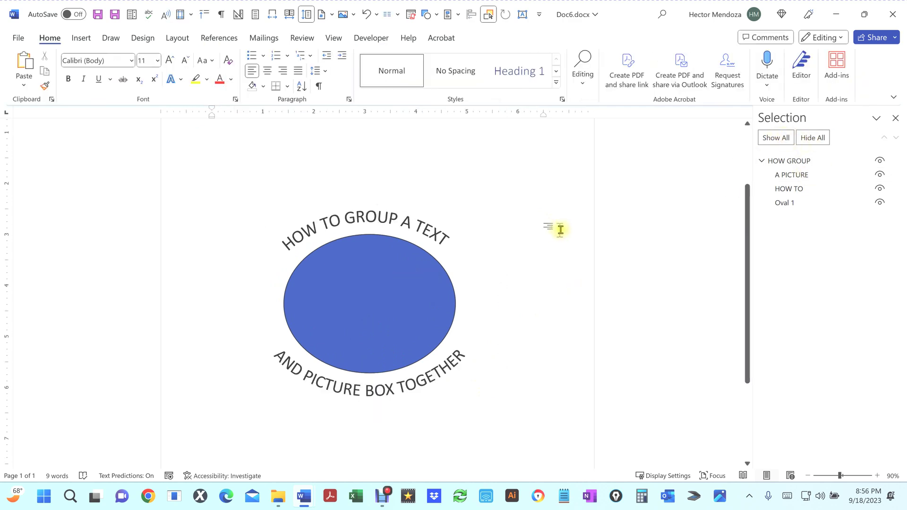
{"action": "key", "text": "ctrl+z"}
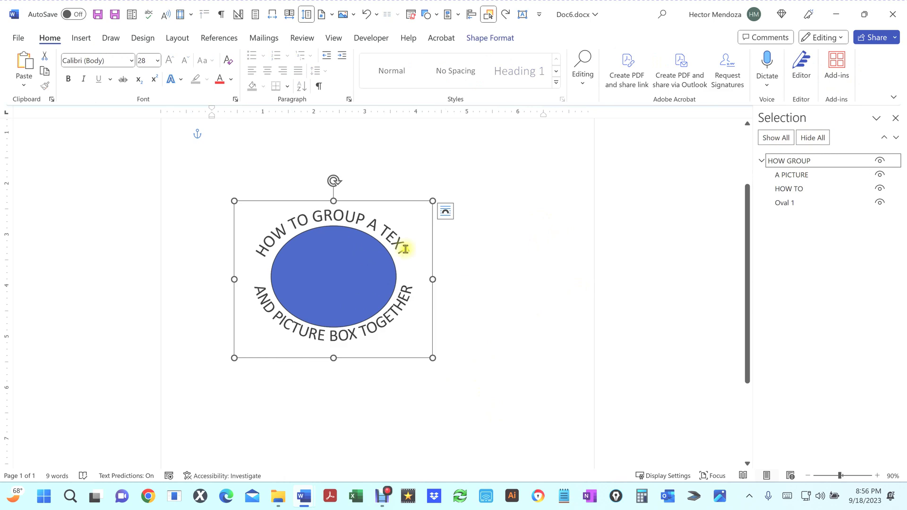
Open the detailed size settings of HOW GROUP and examine its absolute height and width values.
{"action": "left_click", "coordinate": [784, 162]}
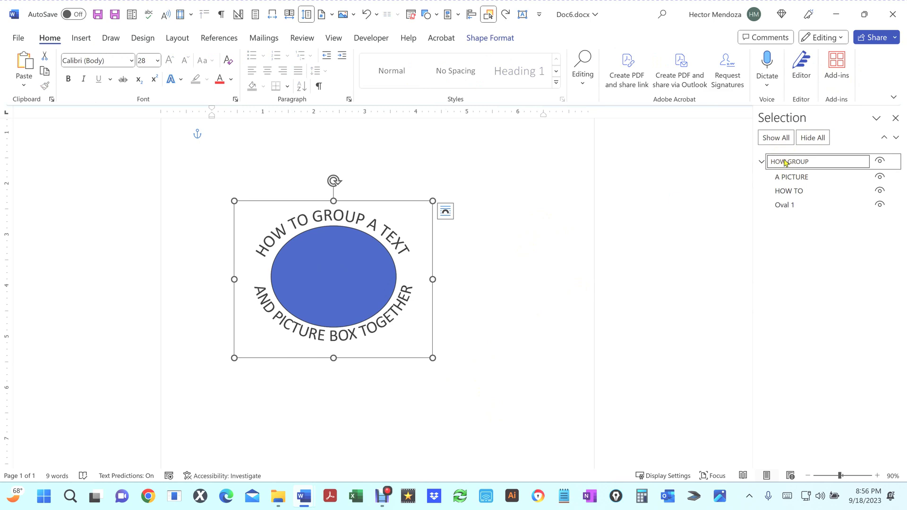
{"action": "left_click", "coordinate": [779, 163]}
{"action": "left_click", "coordinate": [491, 40]}
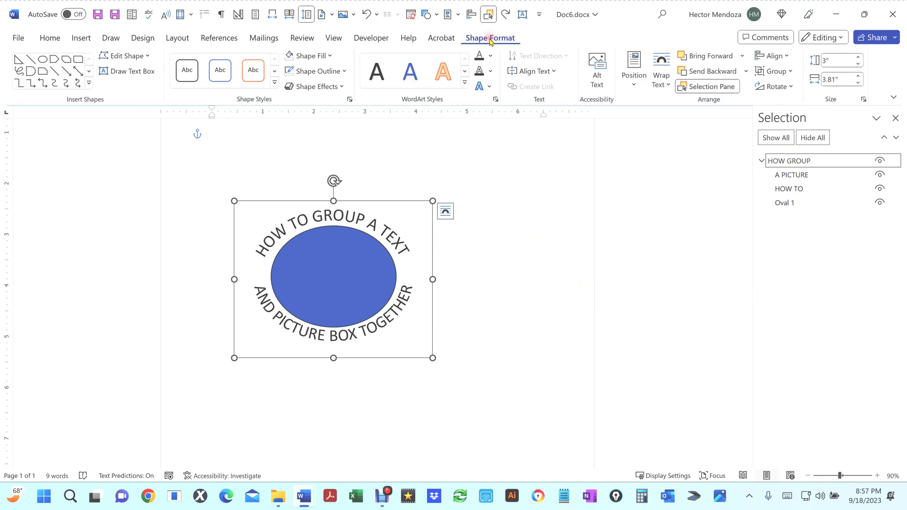
{"action": "left_click", "coordinate": [864, 100]}
{"action": "left_click", "coordinate": [864, 100]}
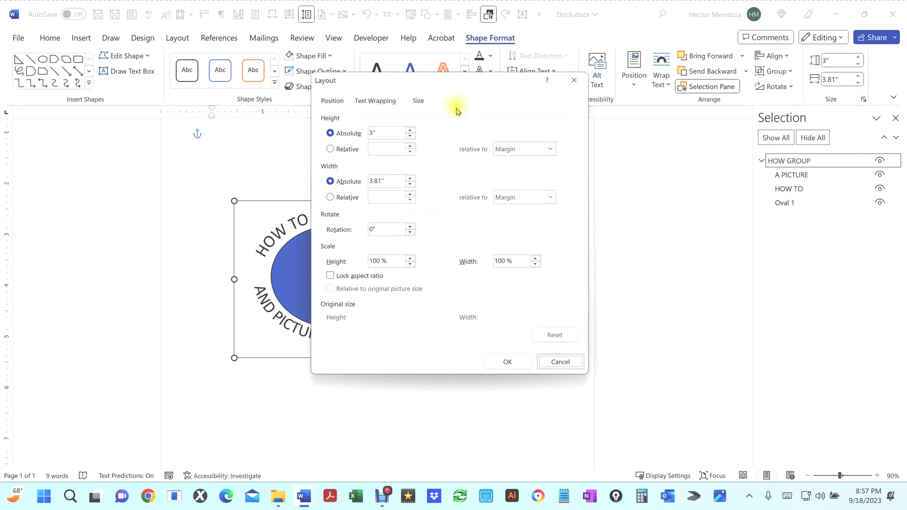
{"action": "left_click_drag", "start_coordinate": [465, 79], "coordinate": [661, 107]}
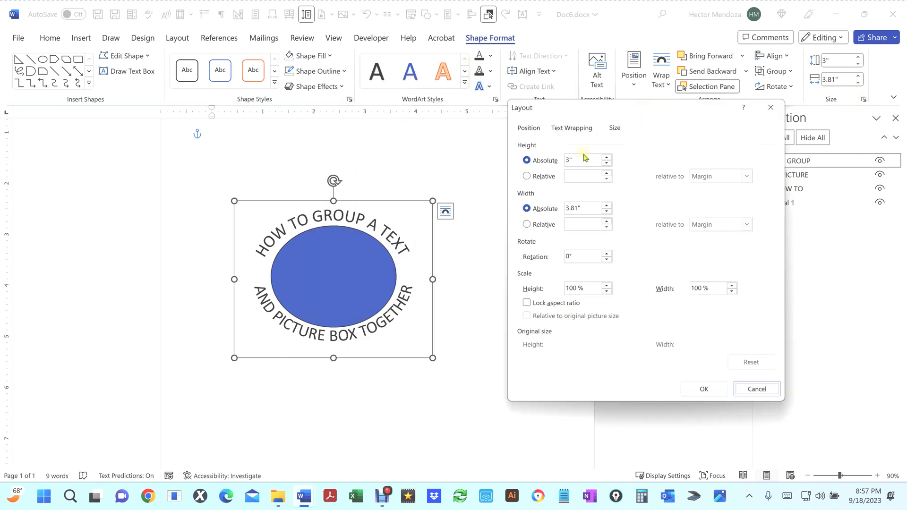
{"action": "left_click_drag", "start_coordinate": [585, 159], "coordinate": [512, 157]}
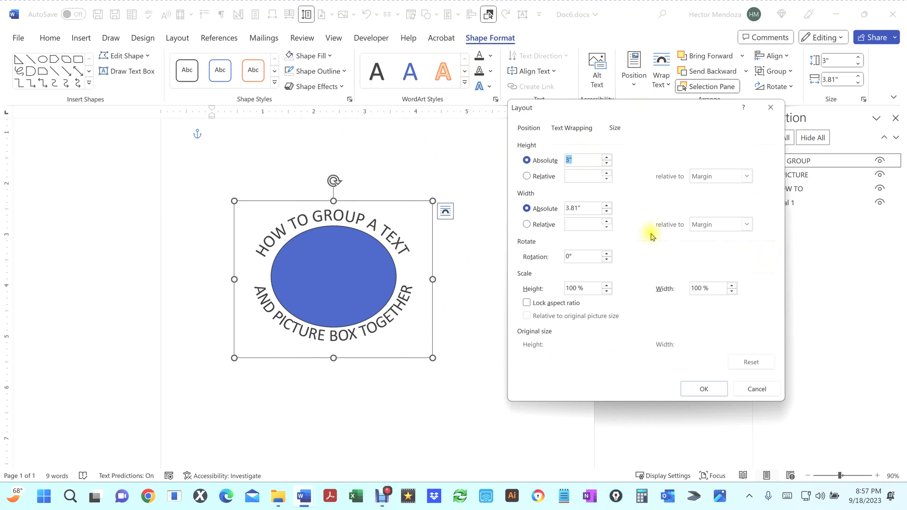
{"action": "left_click", "coordinate": [590, 209]}
{"action": "left_click_drag", "start_coordinate": [590, 208], "coordinate": [543, 207]}
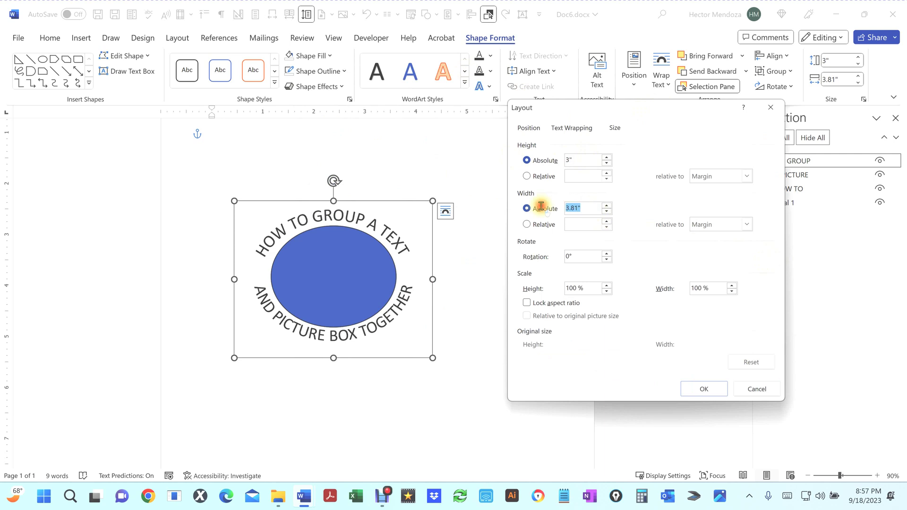
{"action": "left_click", "coordinate": [584, 161]}
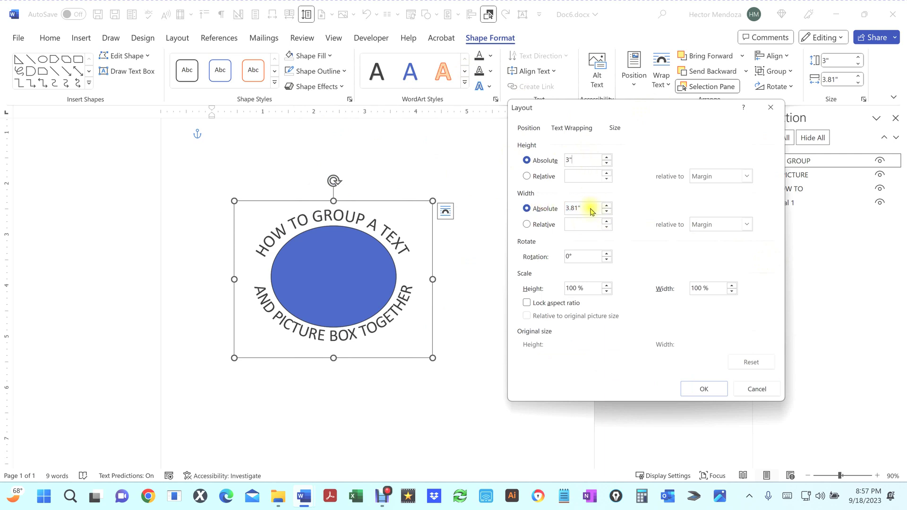
Lock HOW GROUP's aspect ratio, try an absolute height of 4", and undo that resize.
{"action": "left_click", "coordinate": [527, 304]}
{"action": "double_click", "coordinate": [580, 160]}
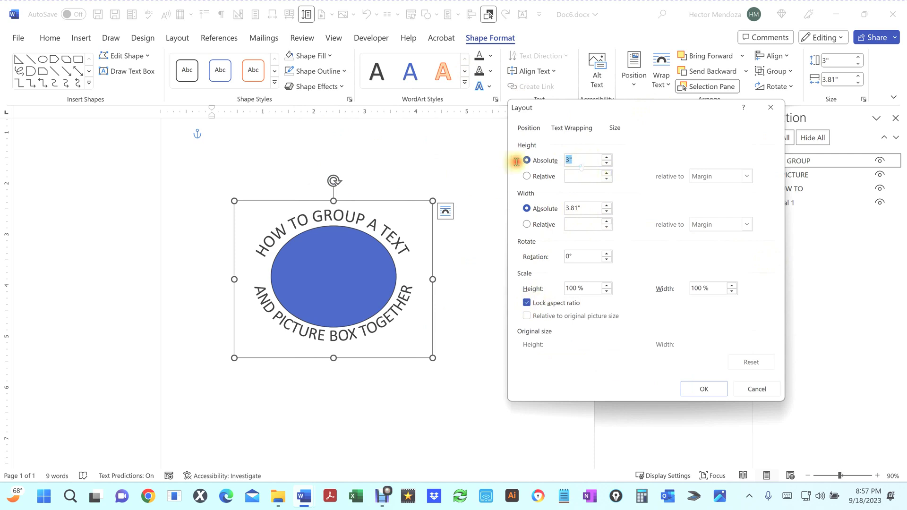
{"action": "type", "text": "4"}
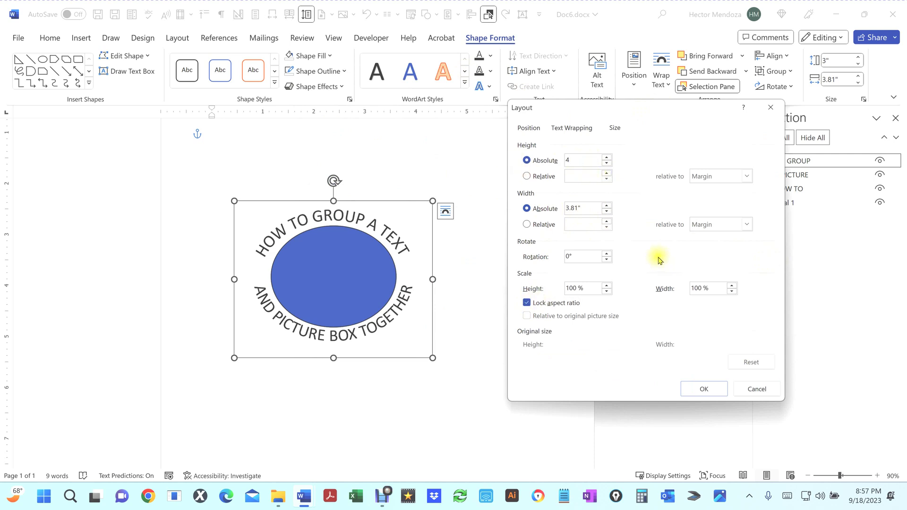
{"action": "key", "text": "Tab"}
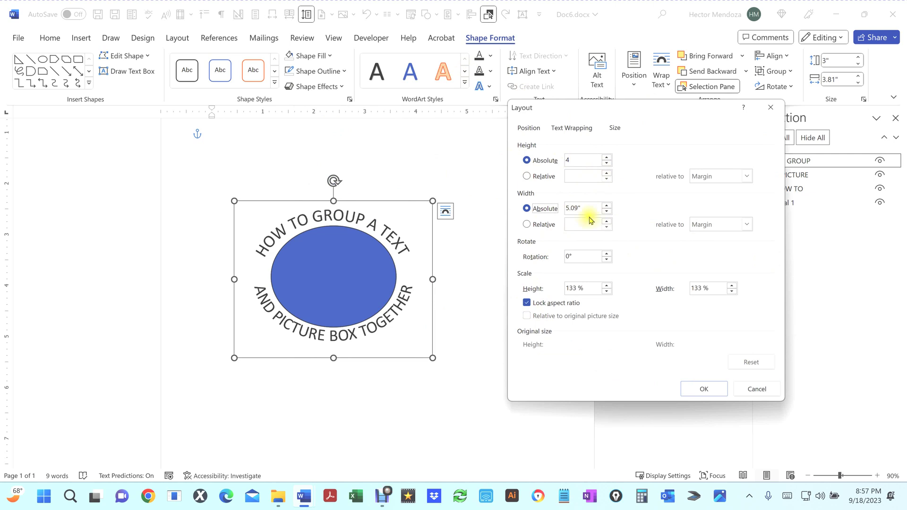
{"action": "left_click", "coordinate": [704, 387]}
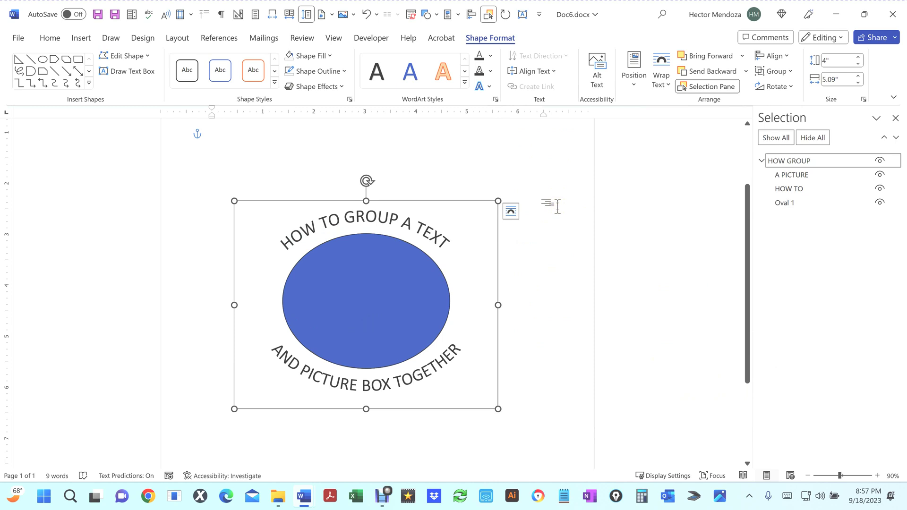
{"action": "key", "text": "ctrl+z"}
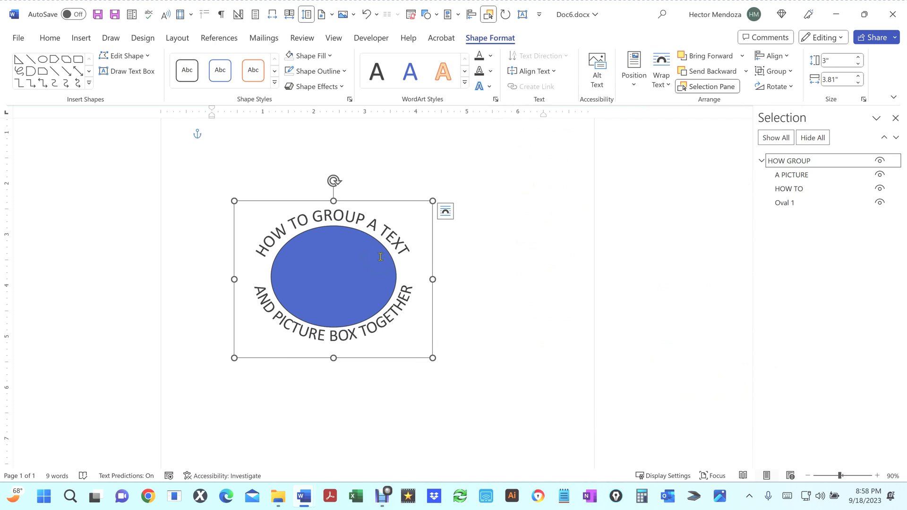
Scale HOW GROUP's height to 150% with the aspect ratio locked, and deselect the group.
{"action": "left_click", "coordinate": [864, 99]}
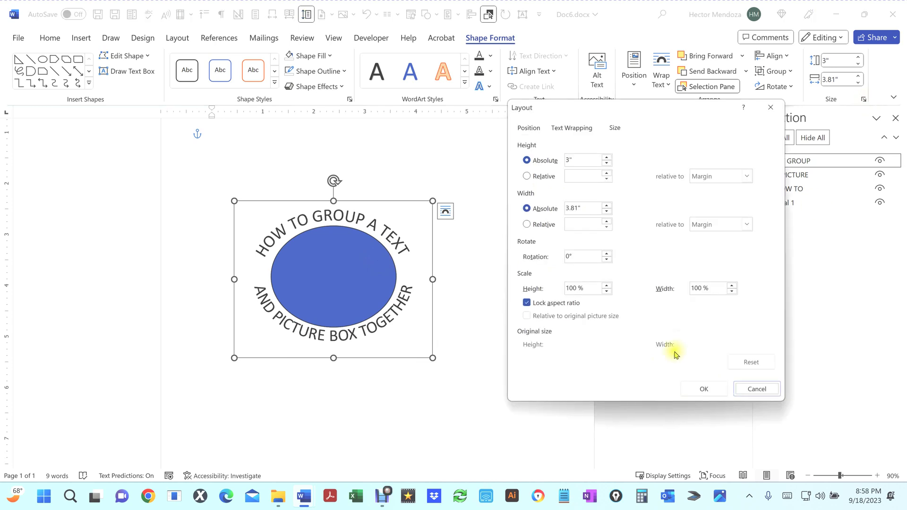
{"action": "left_click", "coordinate": [527, 303]}
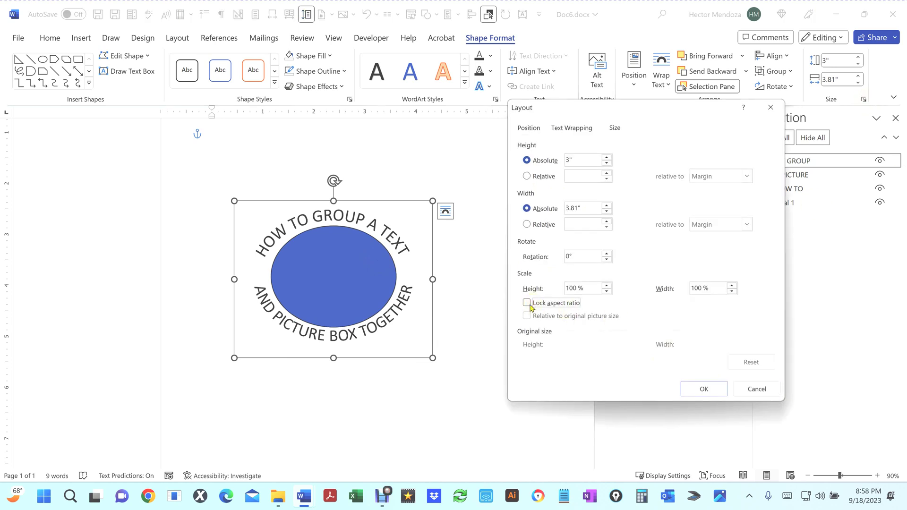
{"action": "left_click", "coordinate": [527, 303]}
{"action": "left_click", "coordinate": [590, 287]}
{"action": "left_click_drag", "start_coordinate": [590, 288], "coordinate": [525, 287]}
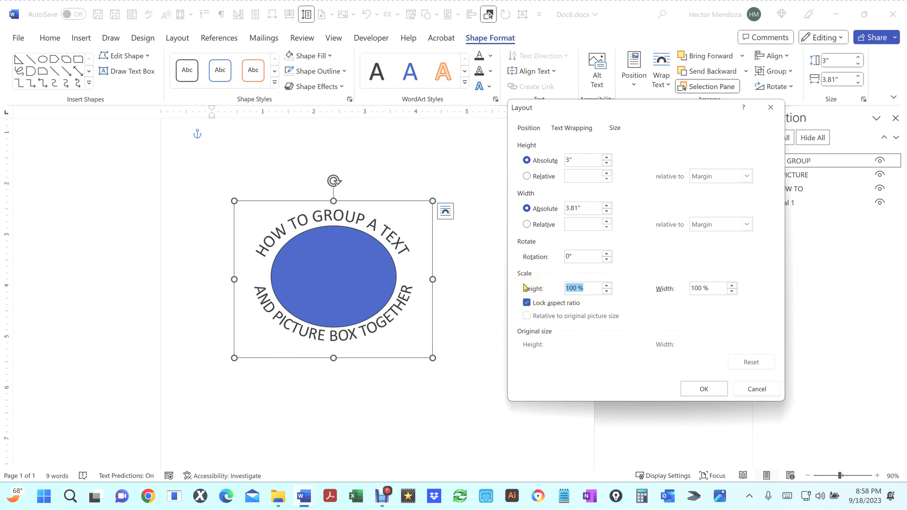
{"action": "type", "text": "150"}
{"action": "left_click", "coordinate": [697, 389]}
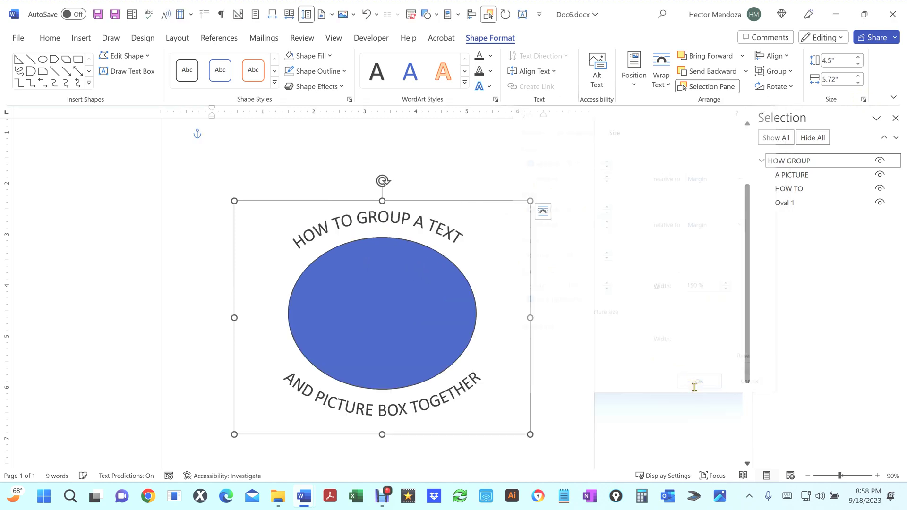
{"action": "left_click", "coordinate": [609, 186]}
{"action": "scroll", "coordinate": [494, 220], "scroll_direction": "down", "scroll_amount": 2}
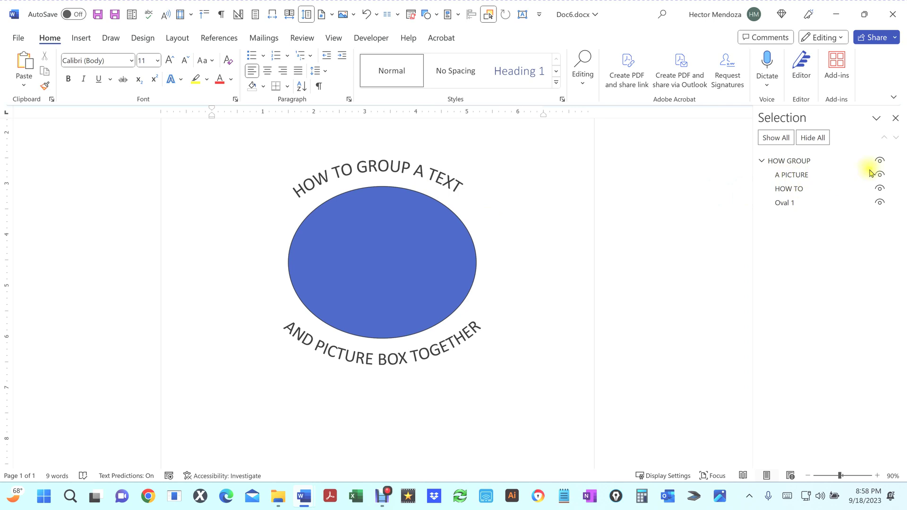
Hide Oval 1 and the HOW TO text box within HOW GROUP, leaving only A PICTURE visible.
{"action": "left_click", "coordinate": [876, 191]}
{"action": "left_click", "coordinate": [879, 202]}
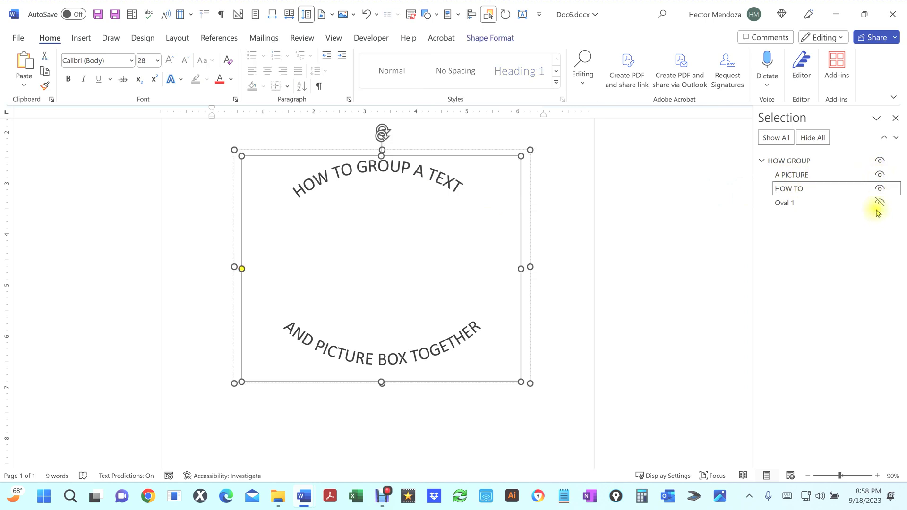
{"action": "left_click", "coordinate": [880, 203]}
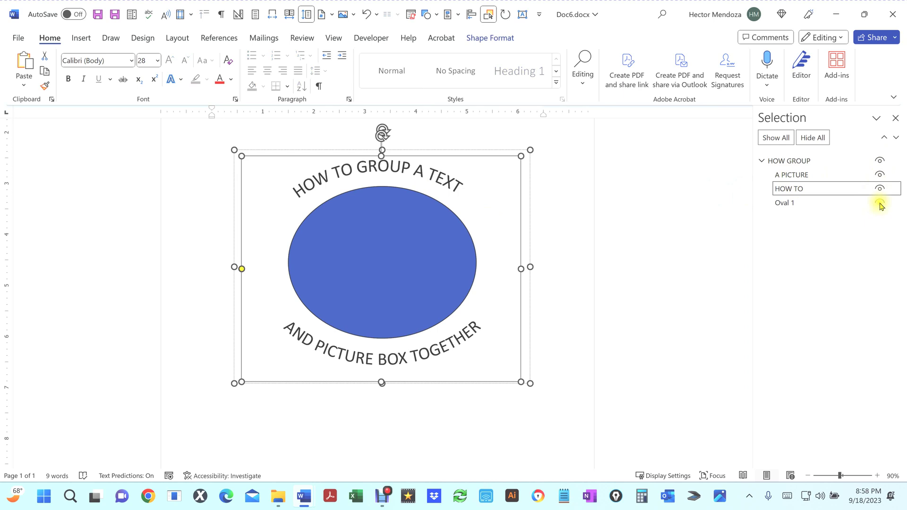
{"action": "left_click", "coordinate": [879, 202]}
{"action": "left_click", "coordinate": [880, 189]}
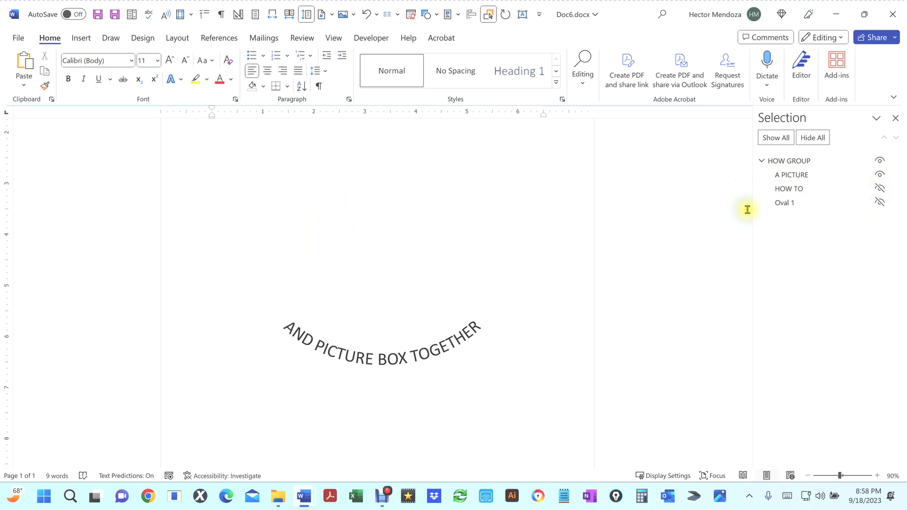
Set the font size of the curved "AND PICTURE BOX TOGETHER" text to 35.
{"action": "left_click", "coordinate": [387, 359]}
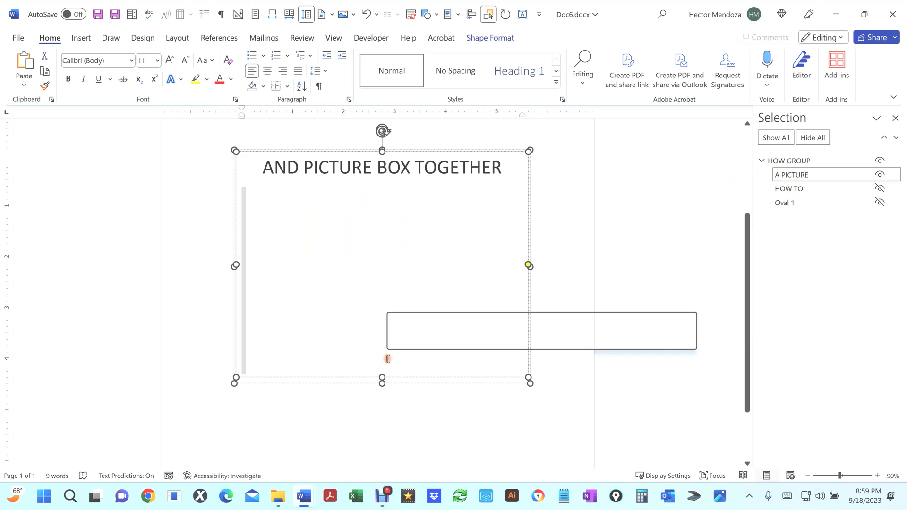
{"action": "triple_click", "coordinate": [387, 199]}
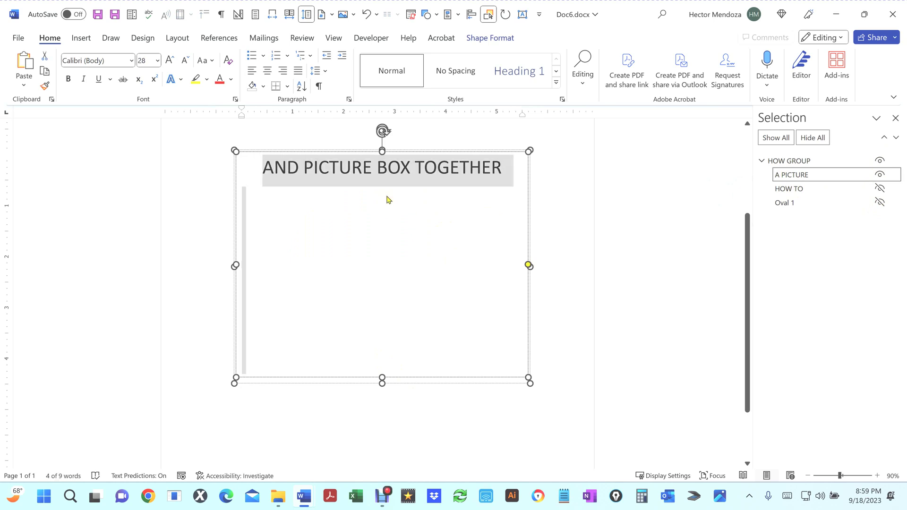
{"action": "left_click", "coordinate": [146, 60]}
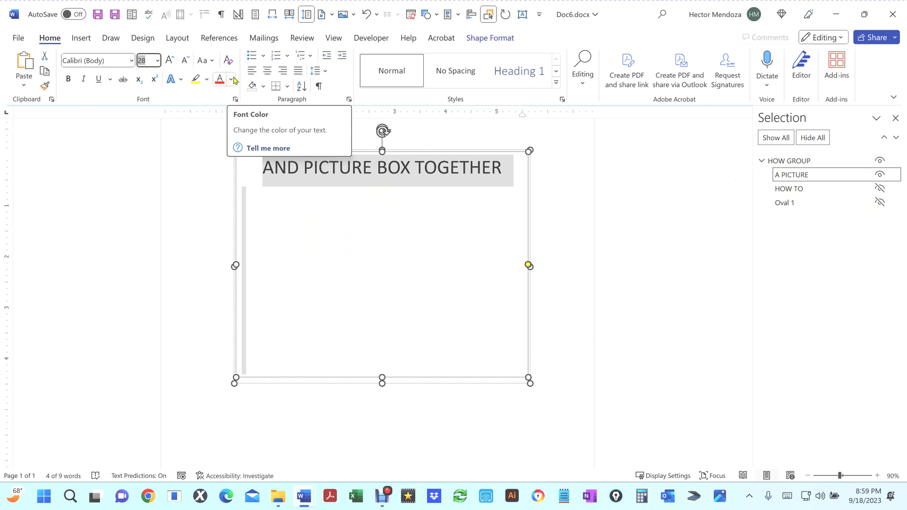
{"action": "type", "text": "35"}
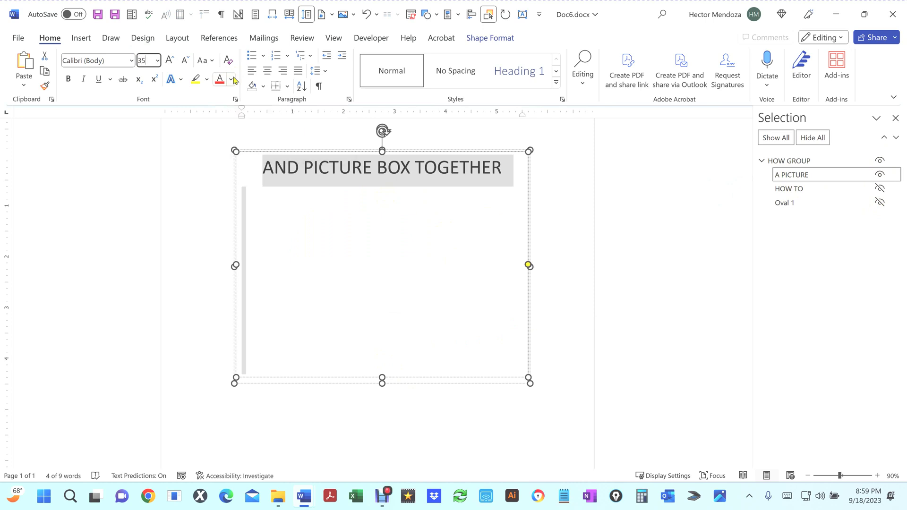
{"action": "key", "text": "Tab"}
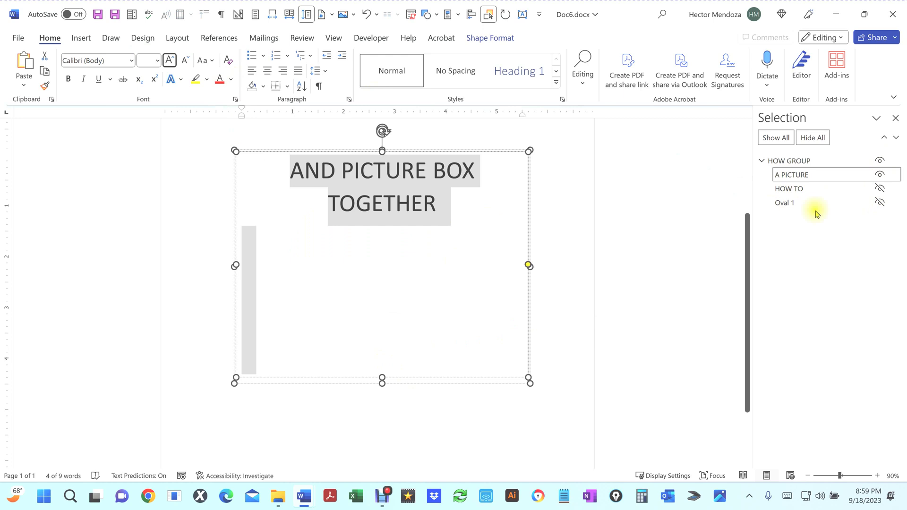
Make the HOW TO text box visible and move it above A PICTURE in HOW GROUP's stacking order.
{"action": "left_click", "coordinate": [793, 190]}
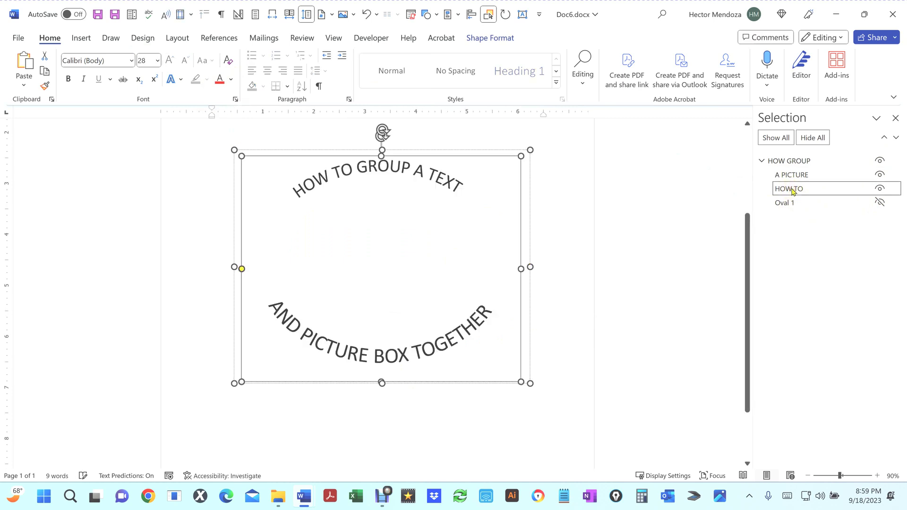
{"action": "mouse_move", "coordinate": [793, 189]}
{"action": "left_mouse_down"}
{"action": "mouse_move", "coordinate": [791, 170]}
{"action": "mouse_move", "coordinate": [785, 174]}
{"action": "left_mouse_up"}
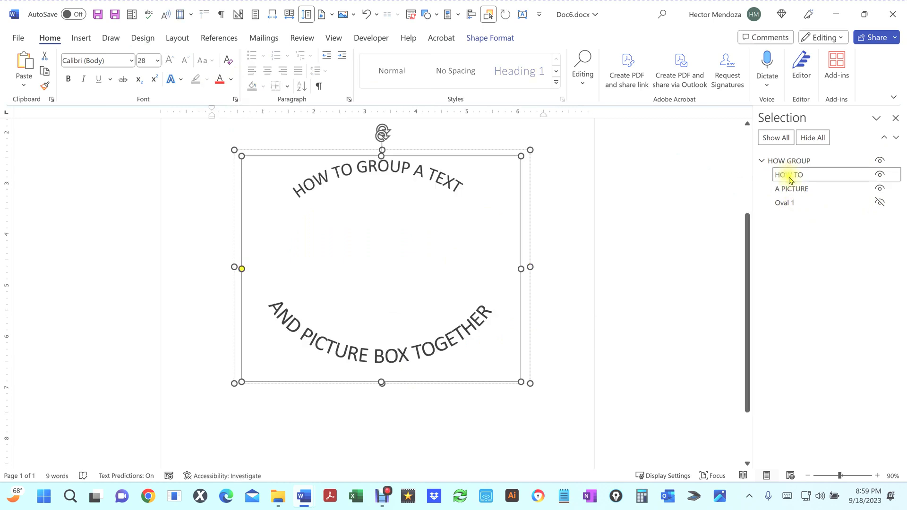
Hide A PICTURE and set the font size of the "HOW TO GROUP A TEXT" text to 32.
{"action": "left_click", "coordinate": [879, 190]}
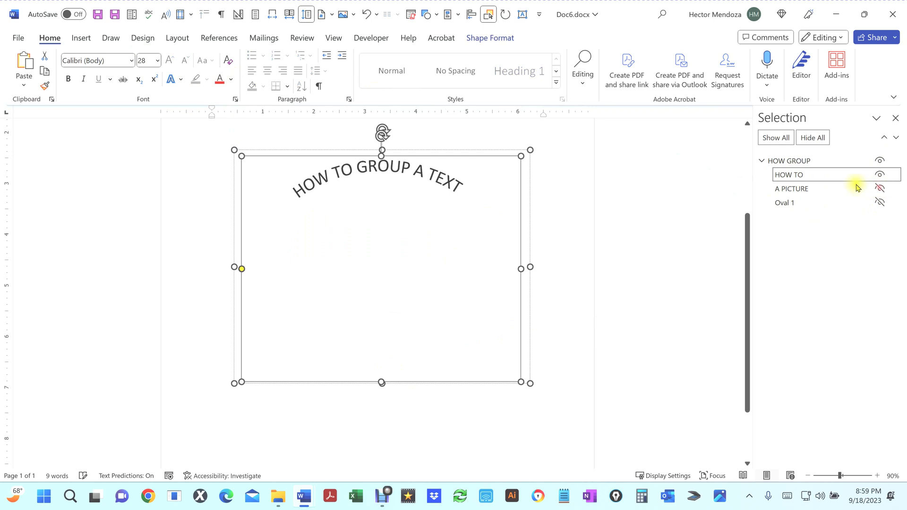
{"action": "left_click", "coordinate": [809, 174]}
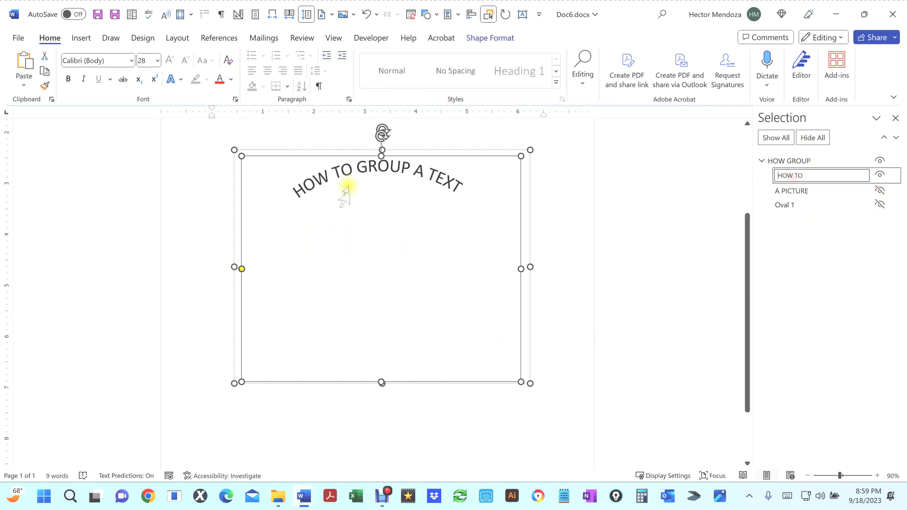
{"action": "left_click", "coordinate": [379, 173]}
{"action": "triple_click", "coordinate": [384, 182]}
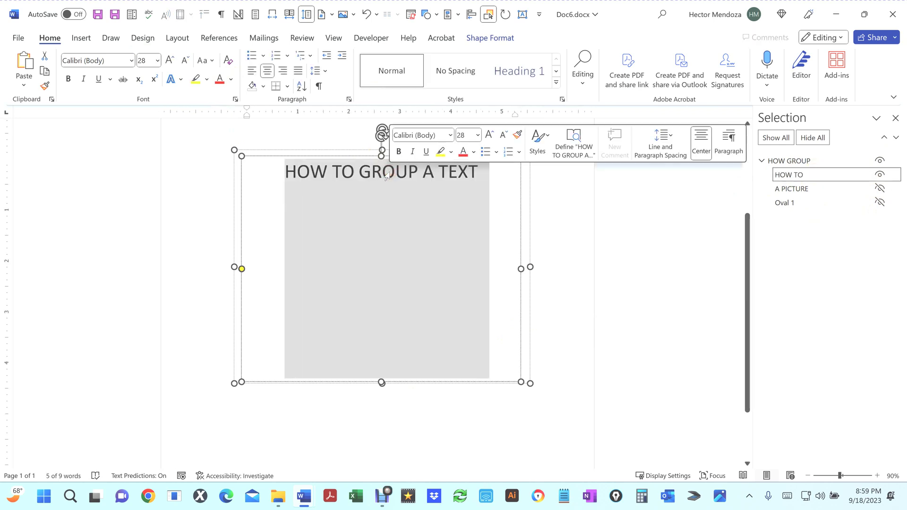
{"action": "left_click", "coordinate": [152, 62]}
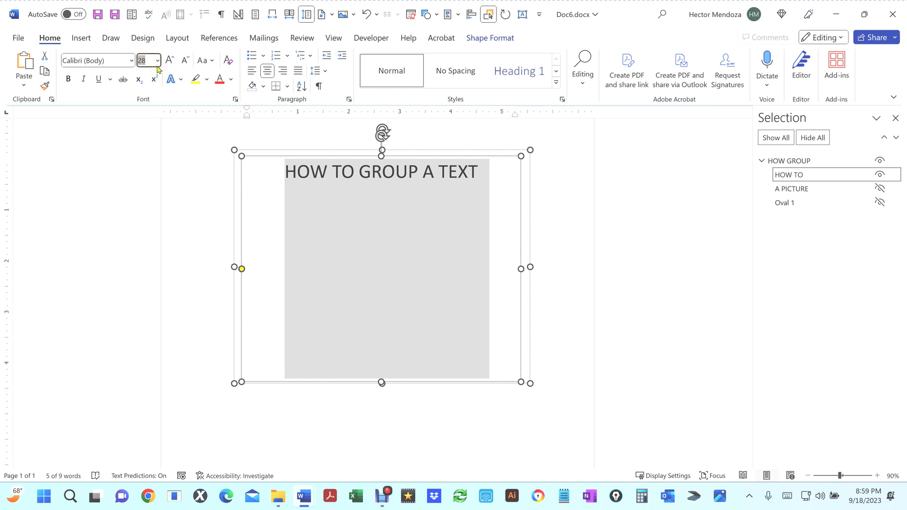
{"action": "type", "text": "32"}
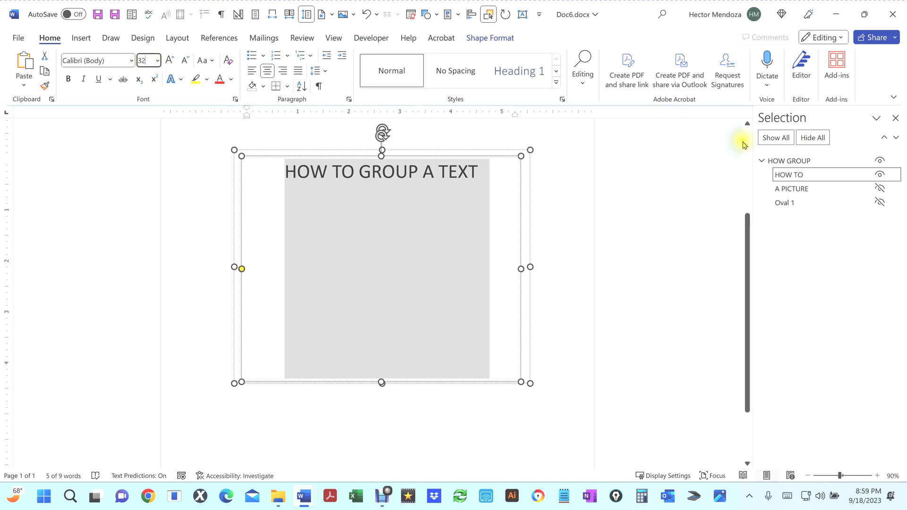
Hide all the objects in HOW GROUP and make them all visible again.
{"action": "left_click", "coordinate": [813, 138]}
{"action": "left_click", "coordinate": [776, 140]}
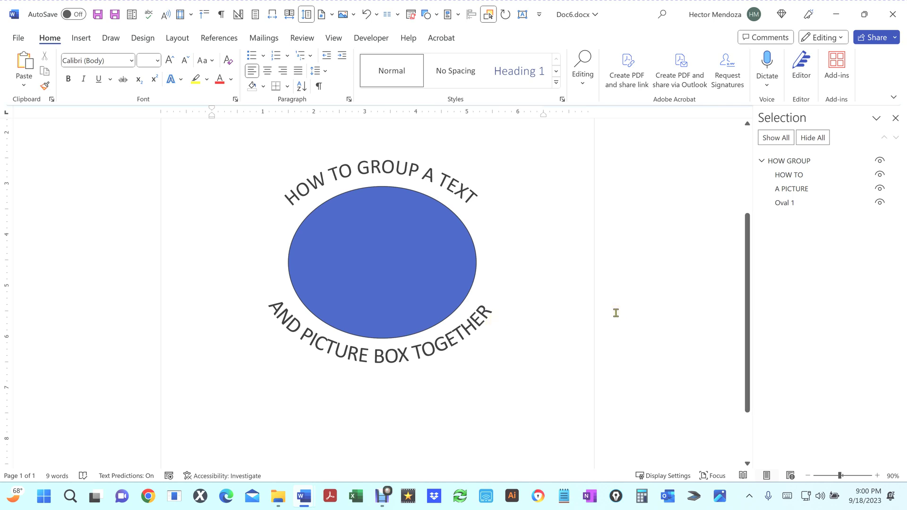
{"action": "scroll", "coordinate": [614, 313], "scroll_direction": "down", "scroll_amount": 2}
{"action": "scroll", "coordinate": [515, 287], "scroll_direction": "up", "scroll_amount": 3}
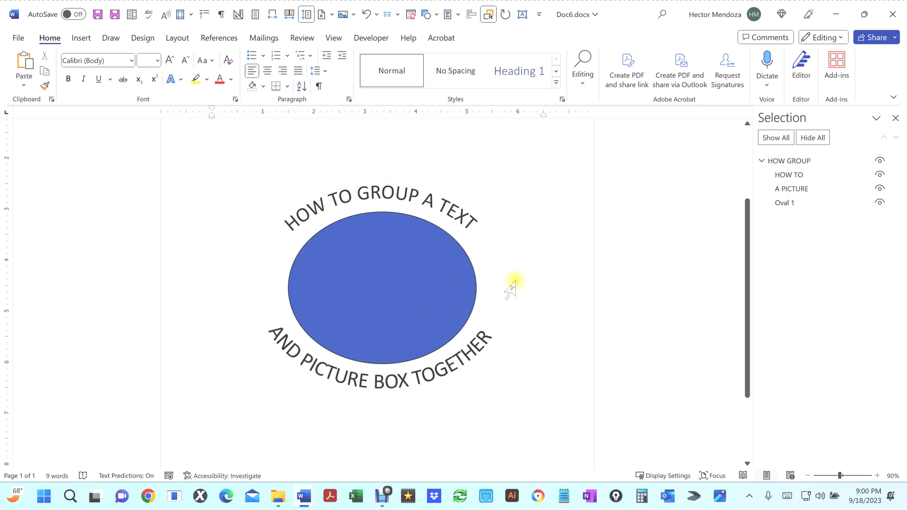
{"action": "scroll", "coordinate": [512, 288], "scroll_direction": "down", "scroll_amount": 6, "text": "ctrl"}
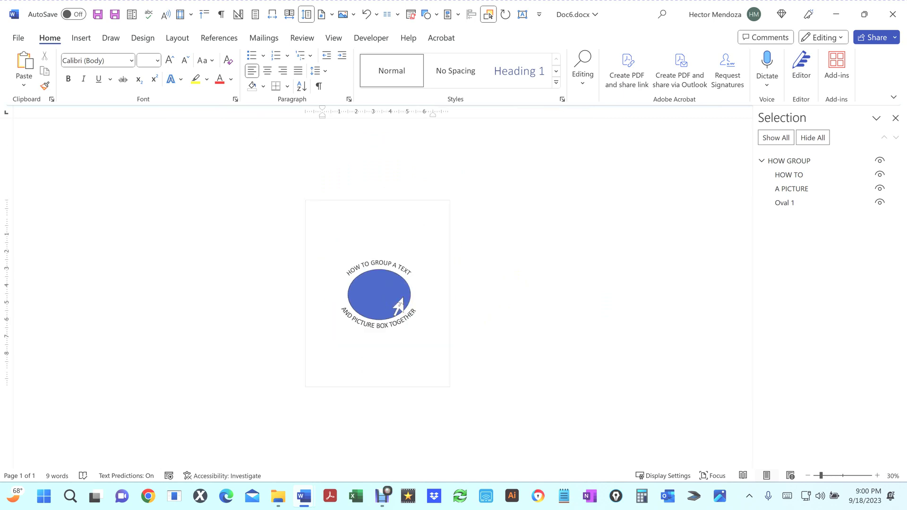
{"action": "scroll", "coordinate": [398, 306], "scroll_direction": "up", "scroll_amount": 9, "text": "ctrl"}
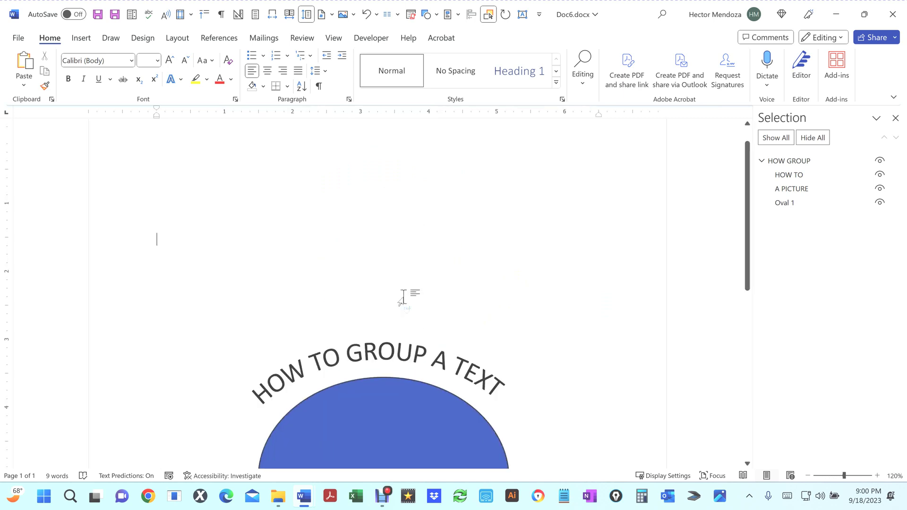
{"action": "scroll", "coordinate": [398, 306], "scroll_direction": "down", "scroll_amount": 3}
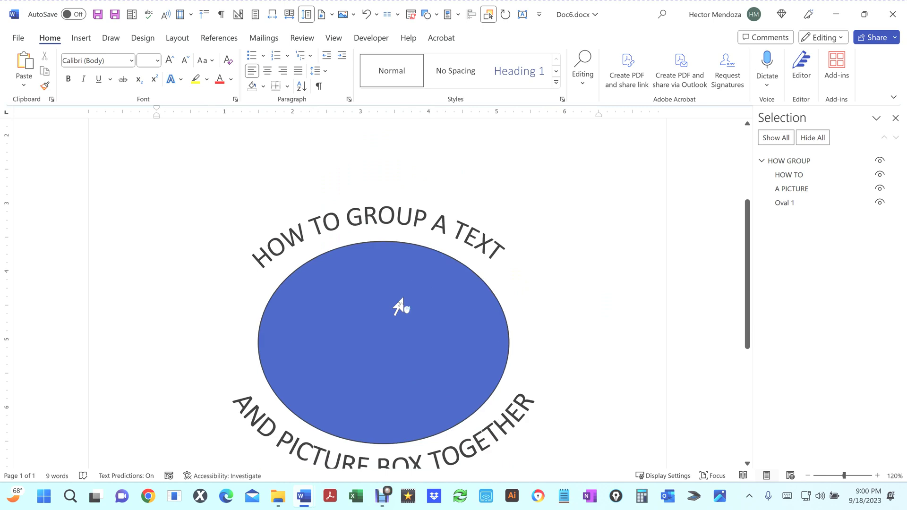